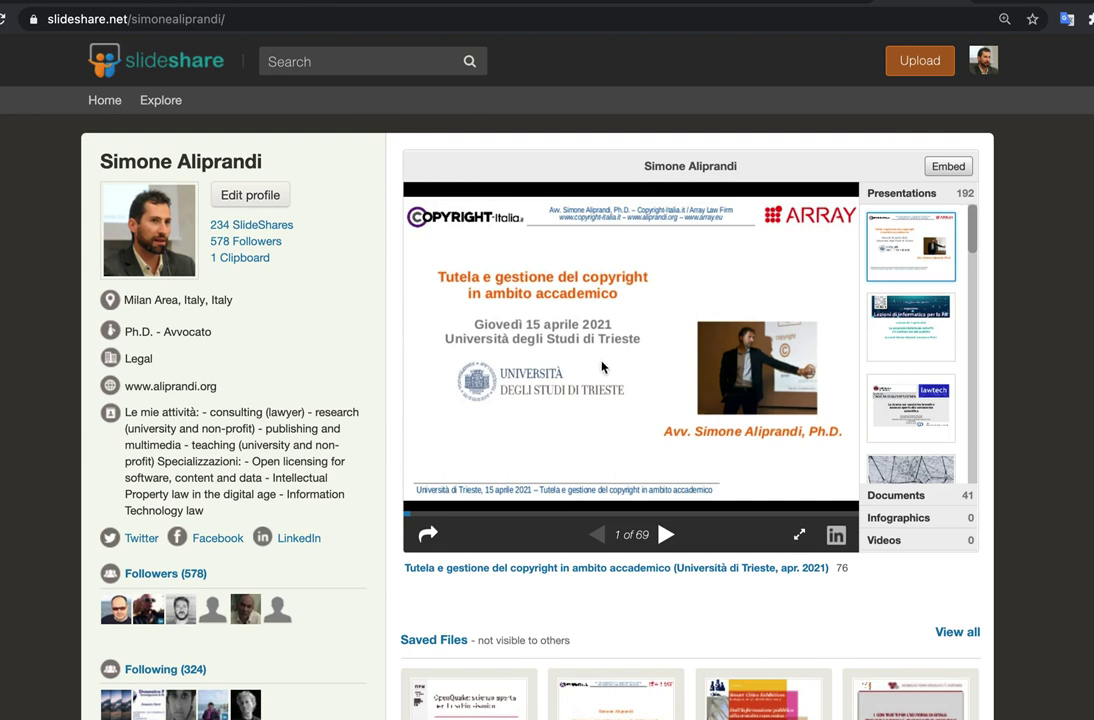
Open the presentation "Tutela e gestione del copyright in ambito accademico (Università di Trieste, apr. 2021)" and review its description and license.
{"action": "left_click", "coordinate": [978, 64]}
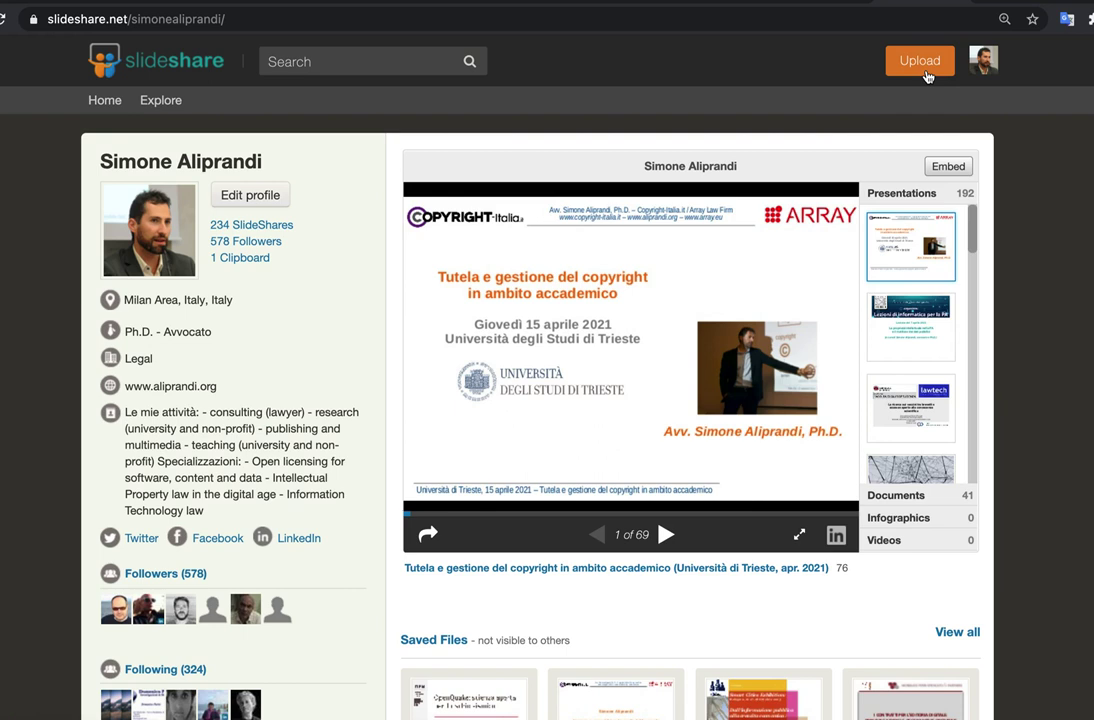
{"action": "left_click", "coordinate": [754, 568]}
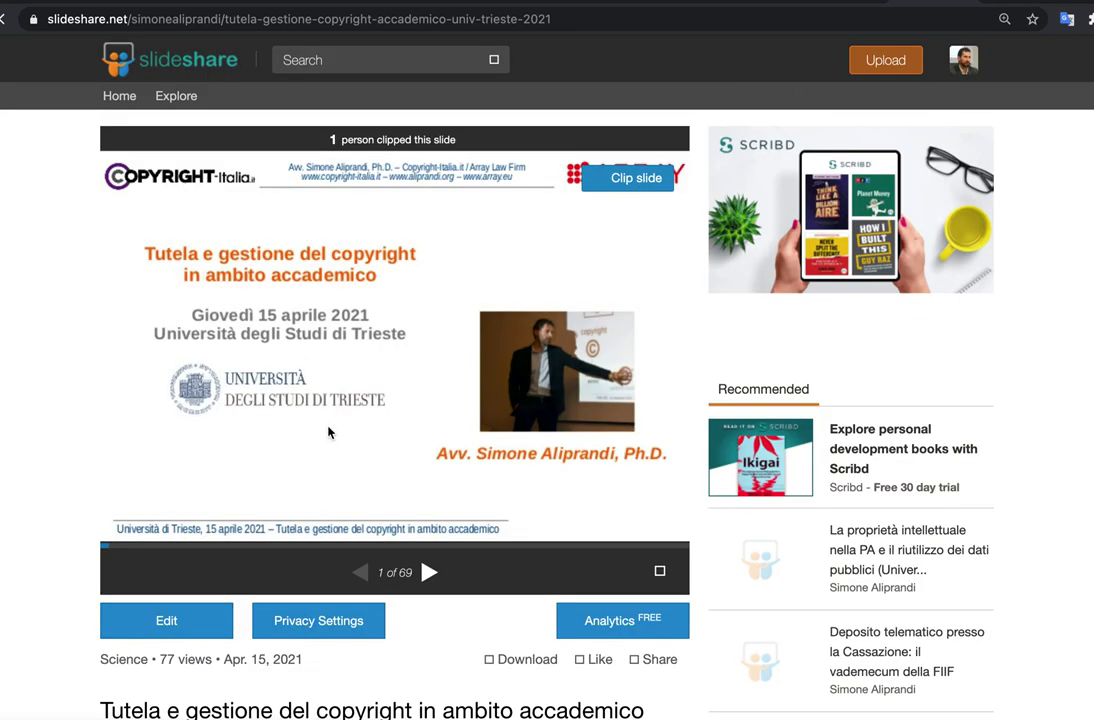
{"action": "scroll", "coordinate": [329, 432], "scroll_direction": "down", "scroll_amount": 3}
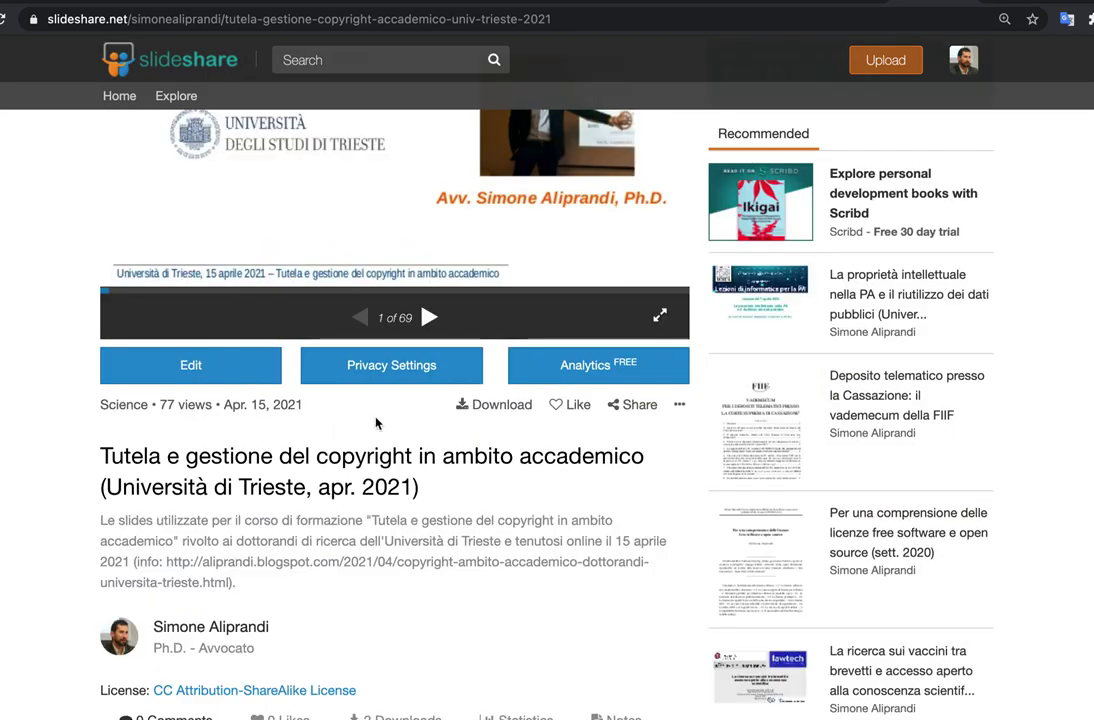
{"action": "scroll", "coordinate": [377, 423], "scroll_direction": "down", "scroll_amount": 3}
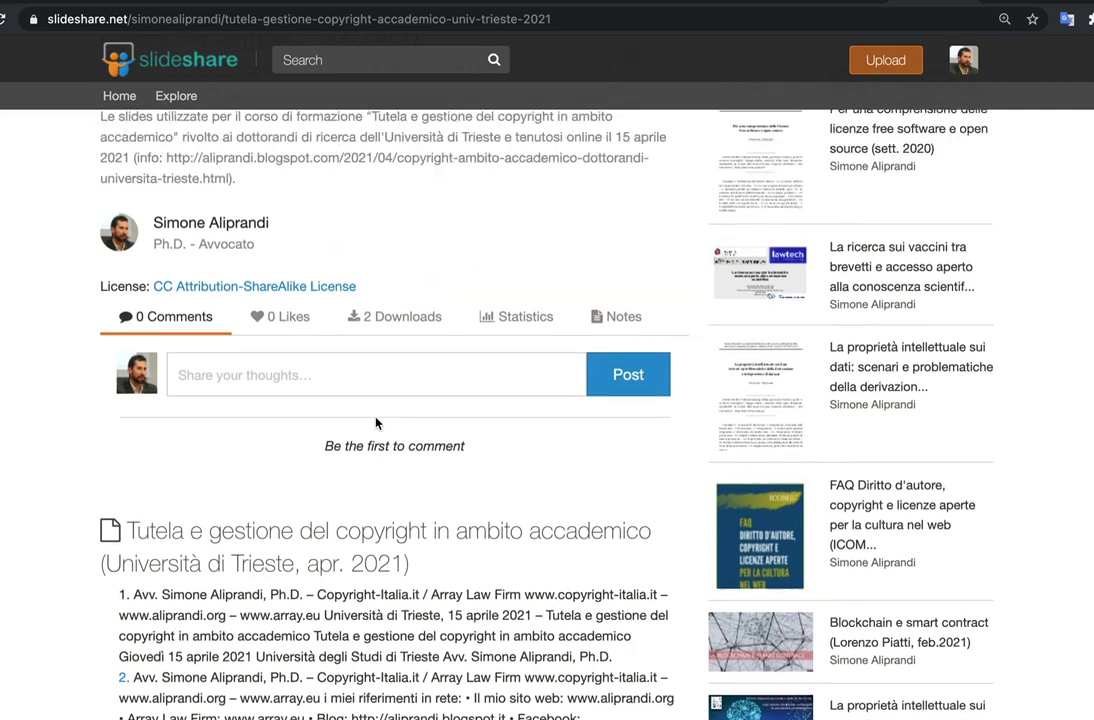
{"action": "scroll", "coordinate": [377, 423], "scroll_direction": "up", "scroll_amount": 3}
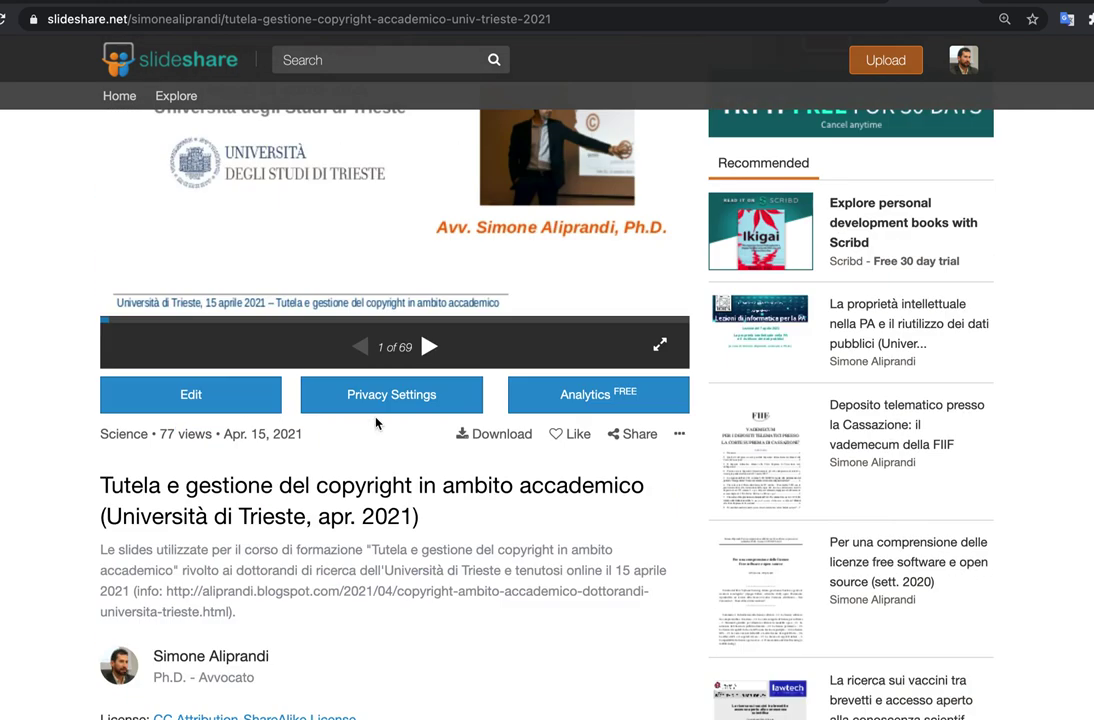
Open the presentation's details for editing and review the form down to the license setting.
{"action": "left_click", "coordinate": [221, 404]}
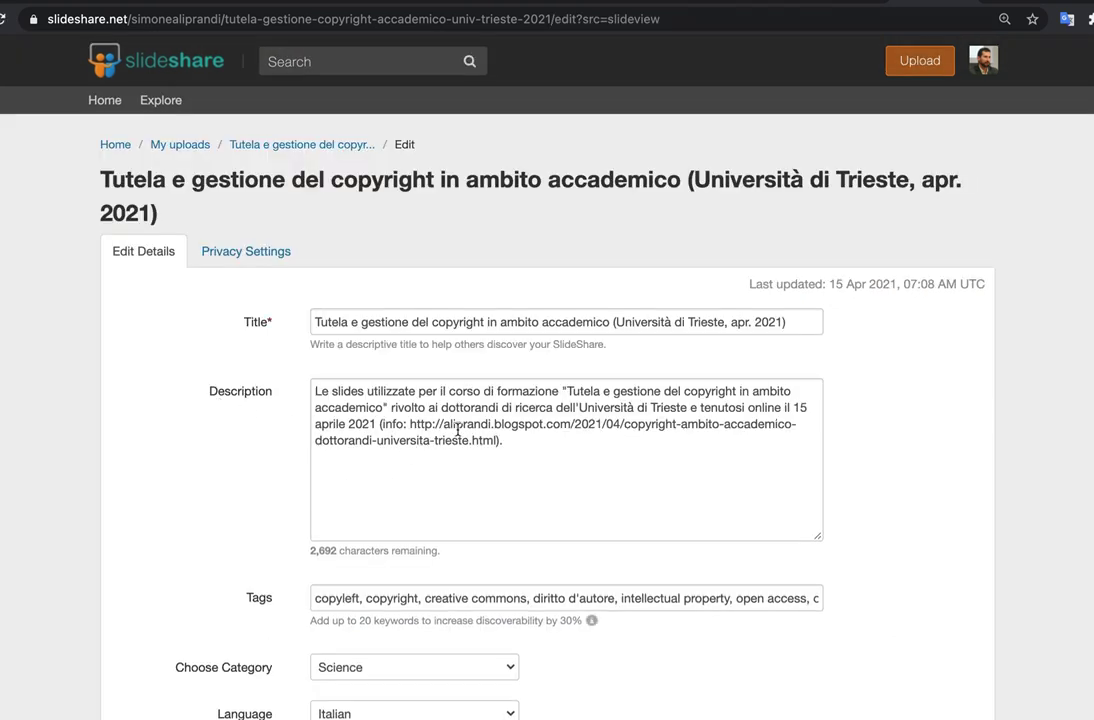
{"action": "scroll", "coordinate": [458, 431], "scroll_direction": "down", "scroll_amount": 4}
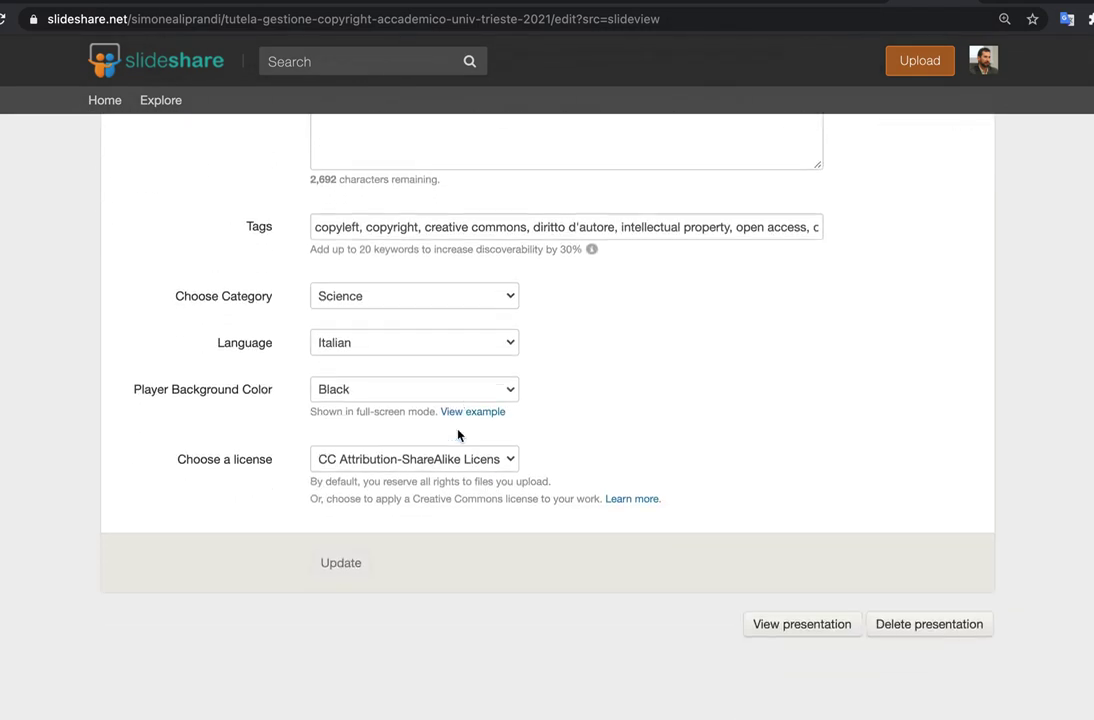
{"action": "scroll", "coordinate": [457, 437], "scroll_direction": "up", "scroll_amount": 2}
{"action": "scroll", "coordinate": [458, 434], "scroll_direction": "up", "scroll_amount": 2}
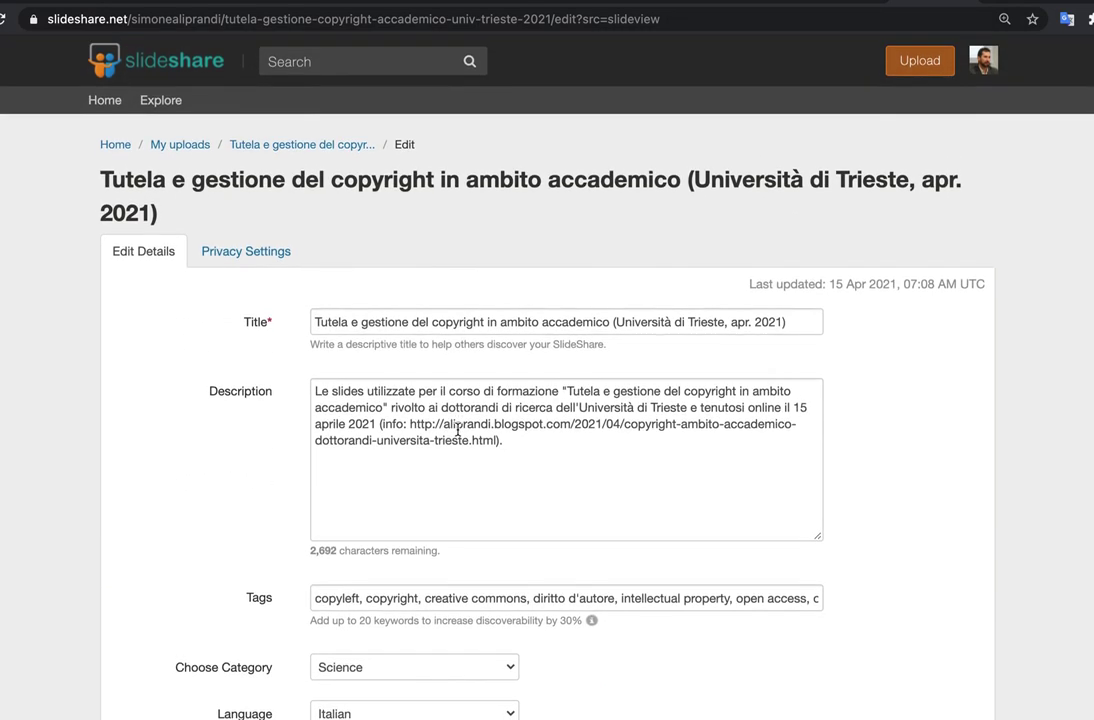
{"action": "scroll", "coordinate": [458, 431], "scroll_direction": "down", "scroll_amount": 3}
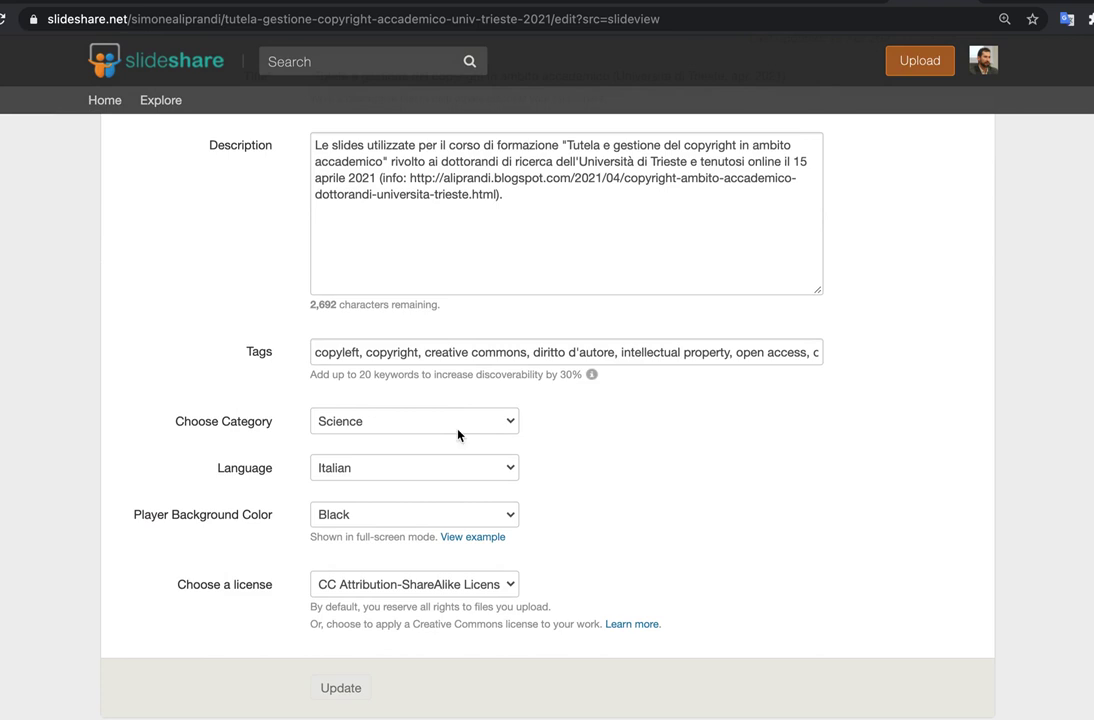
Examine the Creative Commons options available for the presentation's license, keeping CC Attribution-ShareAlike License.
{"action": "left_click", "coordinate": [500, 590]}
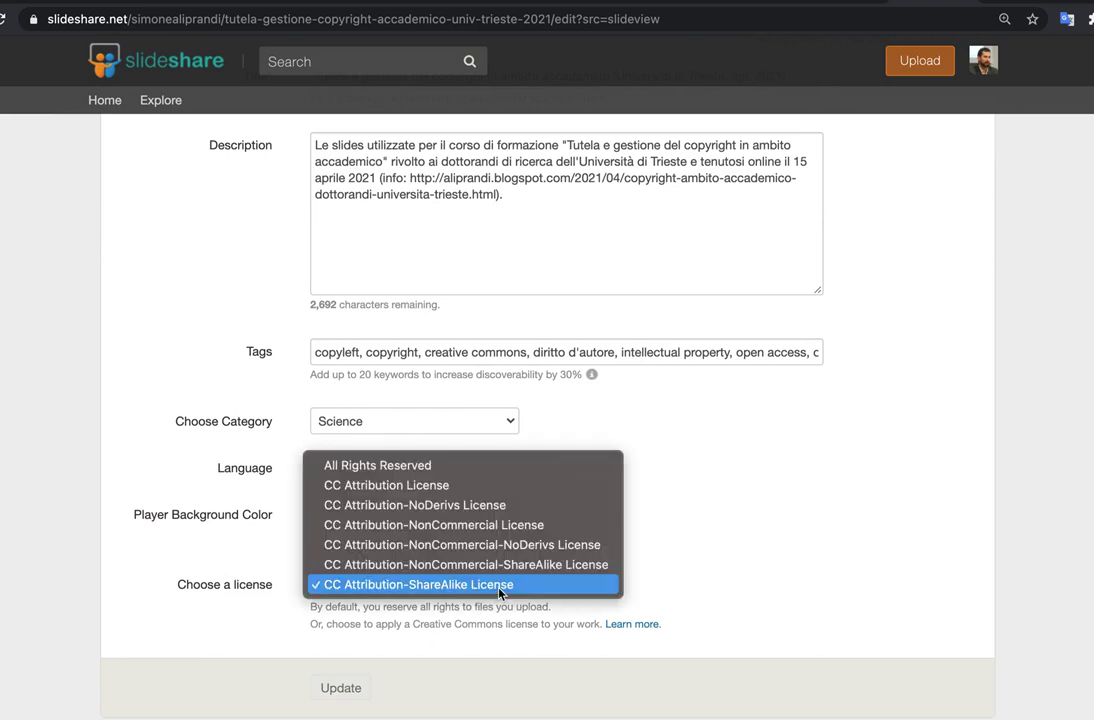
{"action": "left_click", "coordinate": [500, 590]}
{"action": "key", "text": "super+plus"}
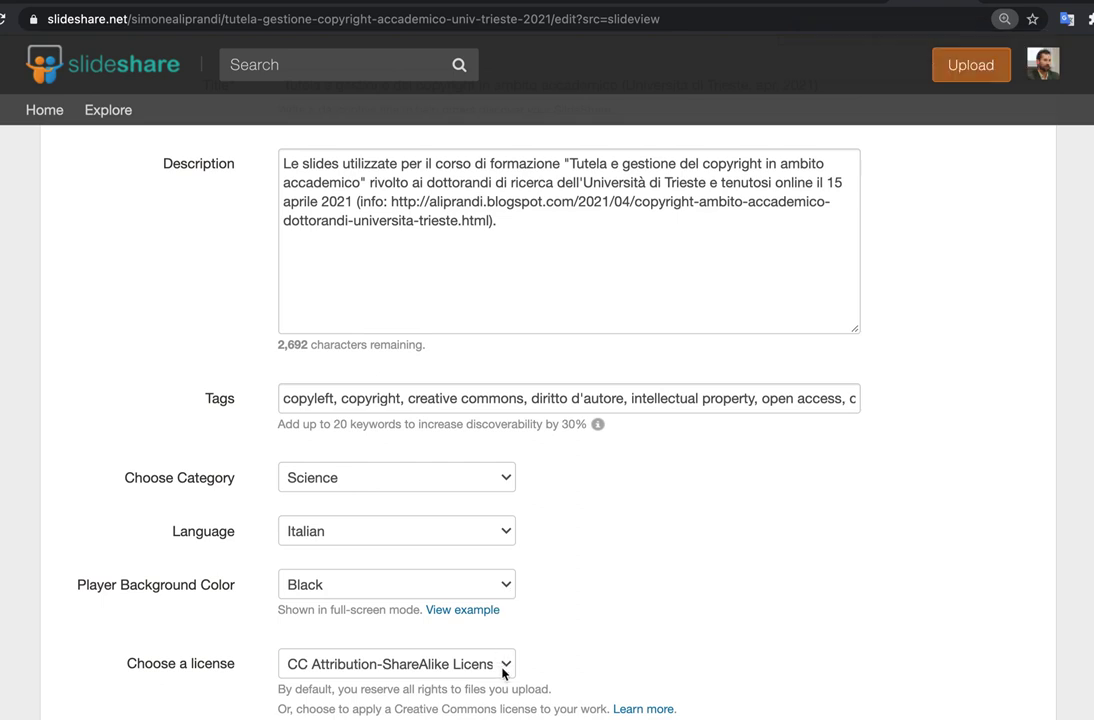
{"action": "left_click", "coordinate": [503, 662]}
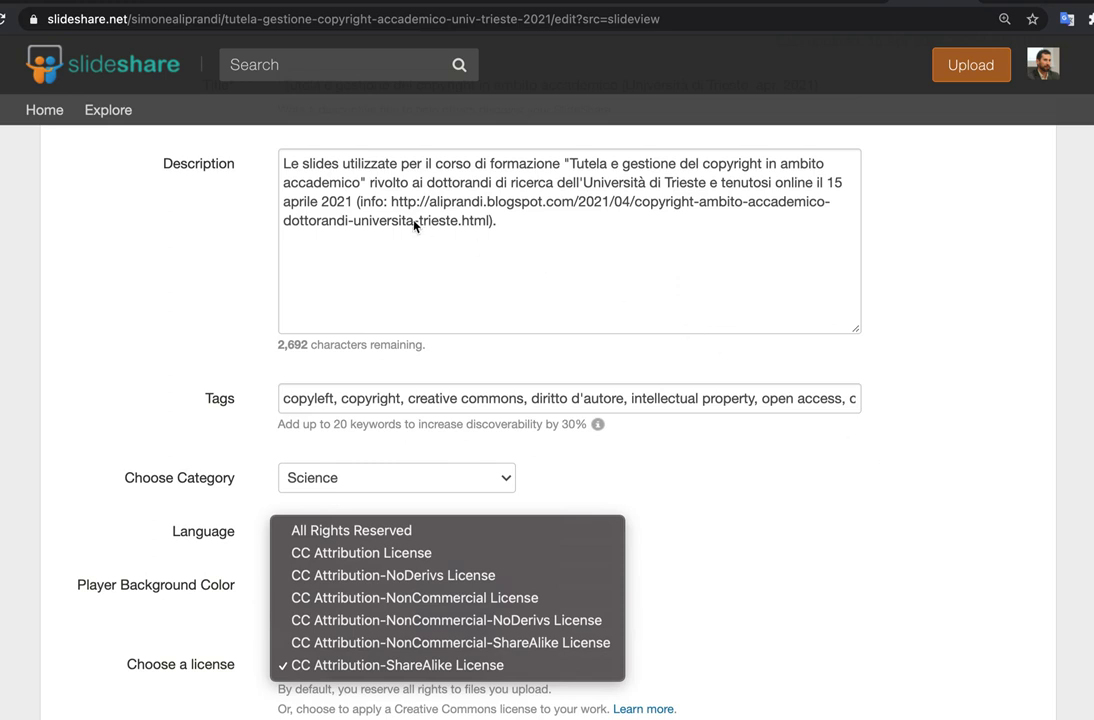
{"action": "key", "text": "Escape"}
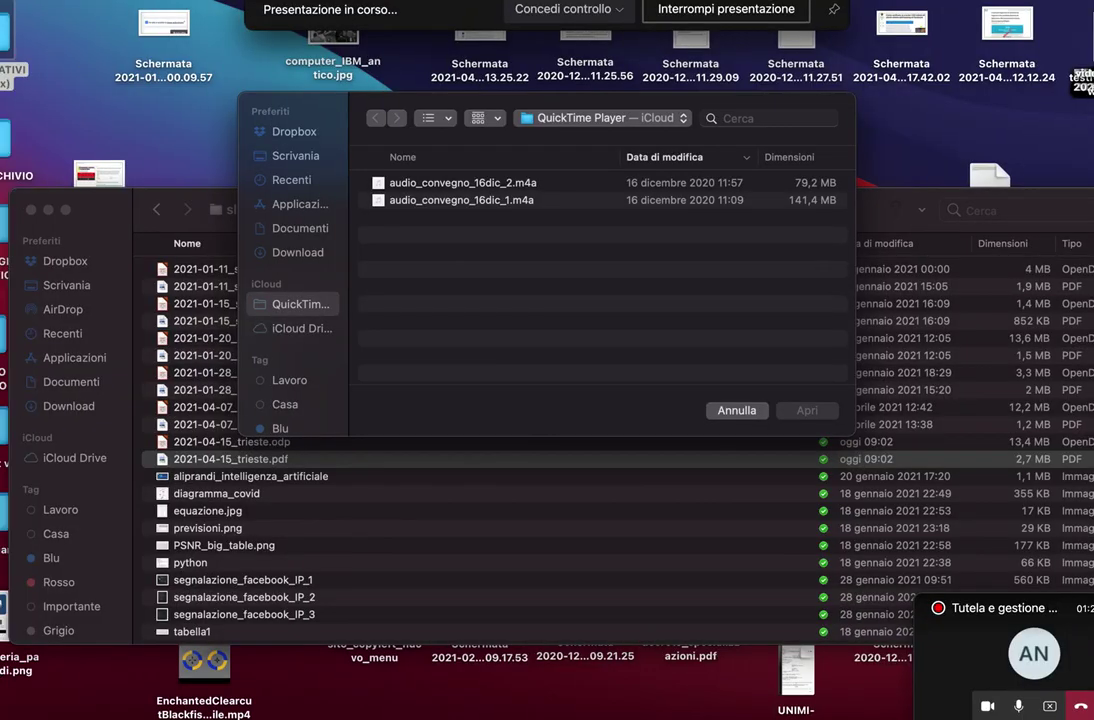
Switch to the running slide show and advance to the slide about finding Creative Commons works with Google advanced search.
{"action": "key", "text": "ctrl+Right"}
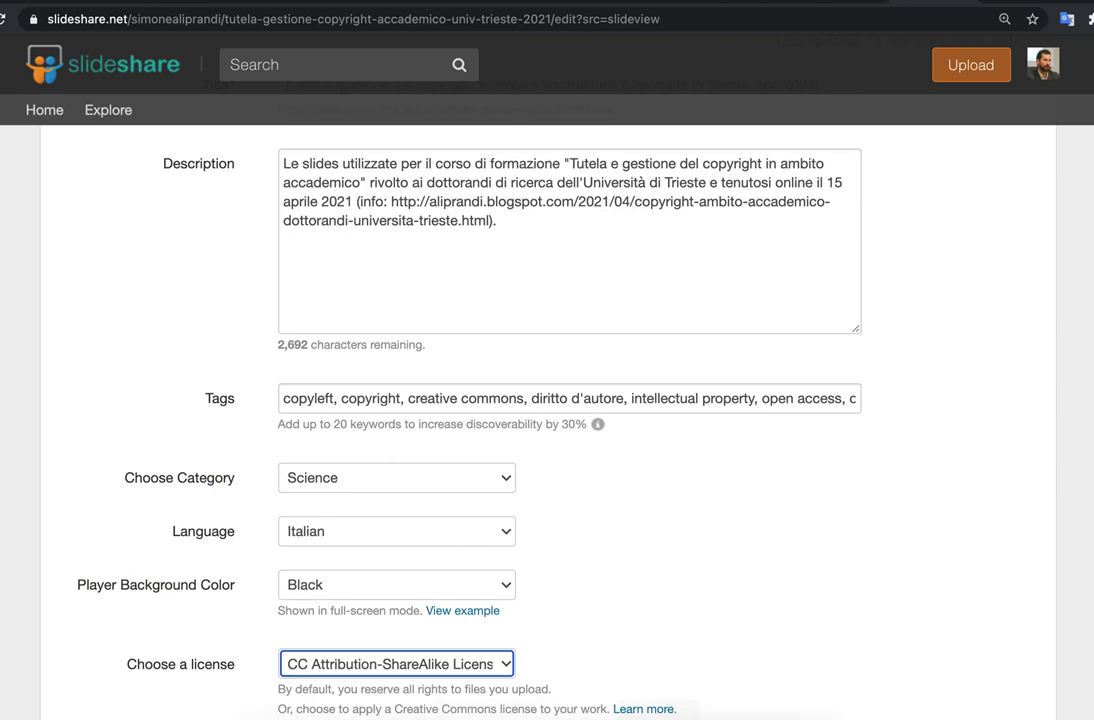
{"action": "left_click", "coordinate": [727, 673]}
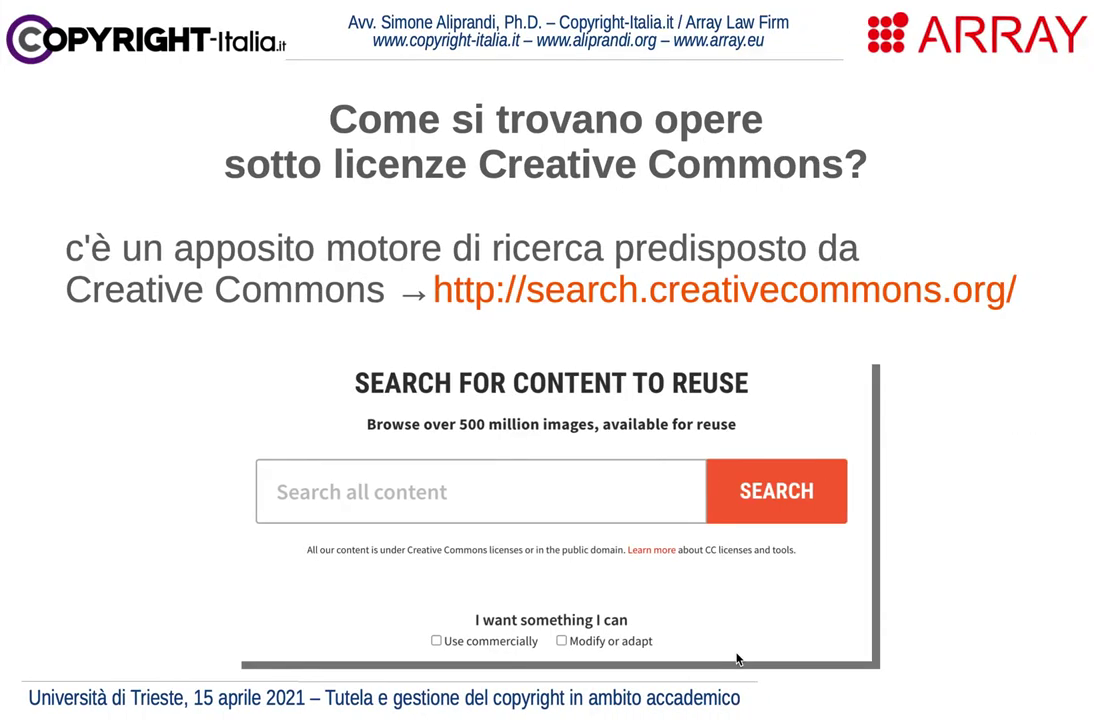
{"action": "mouse_move", "coordinate": [774, 476]}
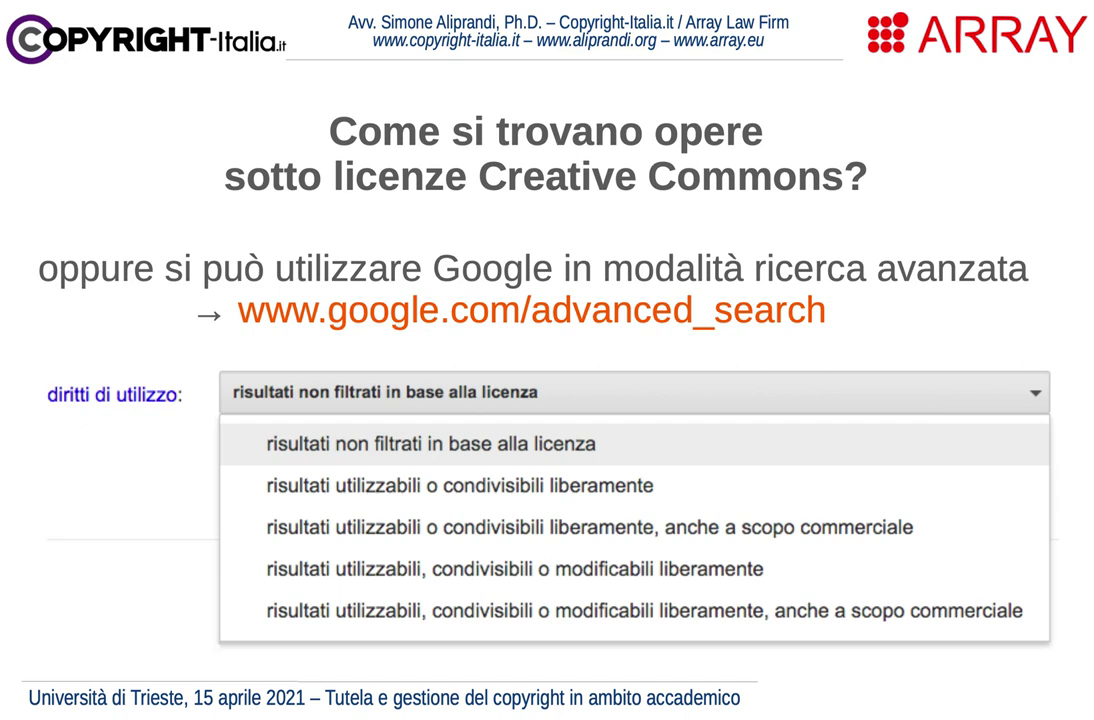
{"action": "mouse_move", "coordinate": [636, 695]}
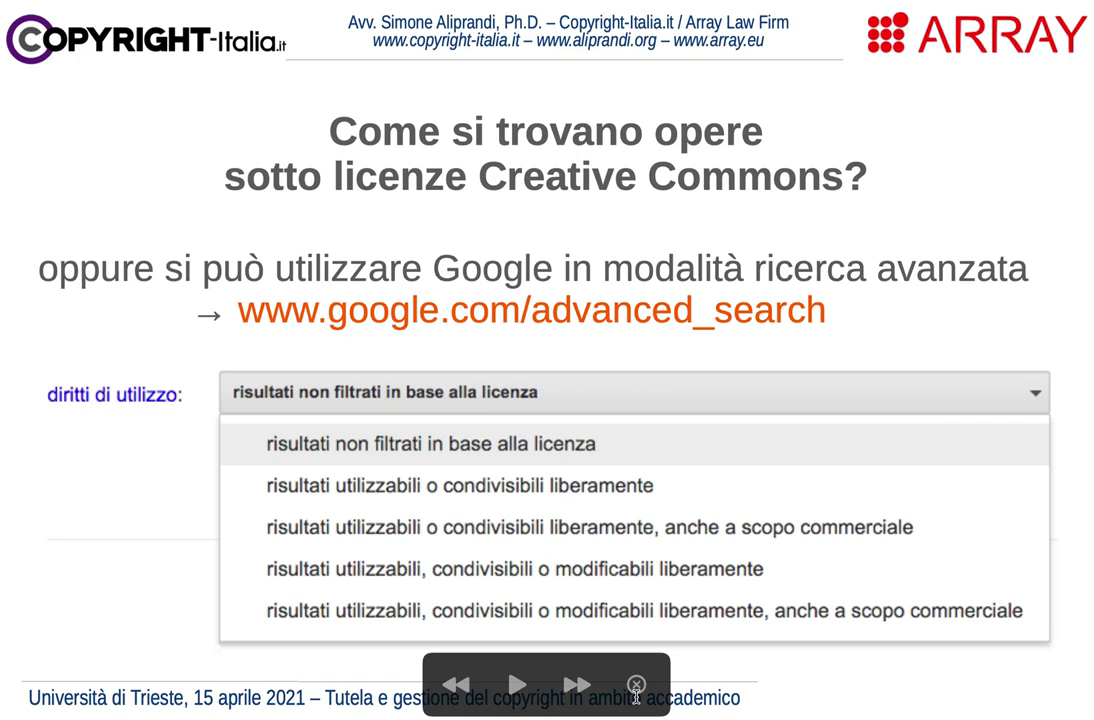
{"action": "left_click", "coordinate": [523, 598]}
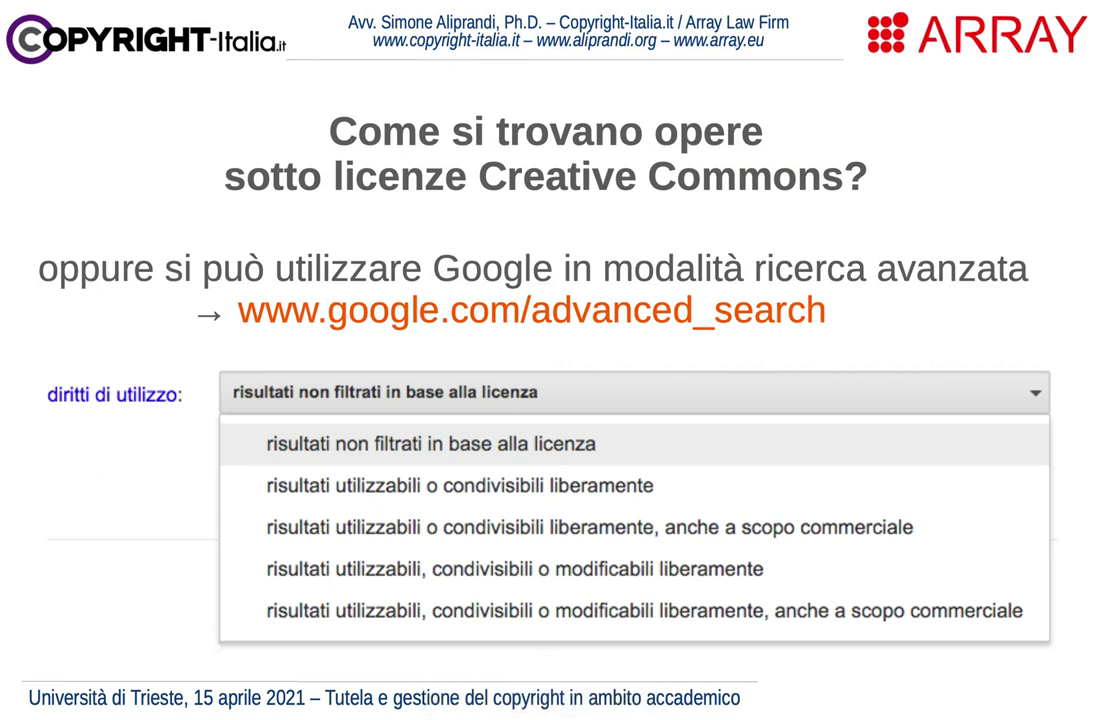
Return to the browser, bring up the Google adenovirus image results and load google.com/advanced_search in their place.
{"action": "key", "text": "ctrl+Left"}
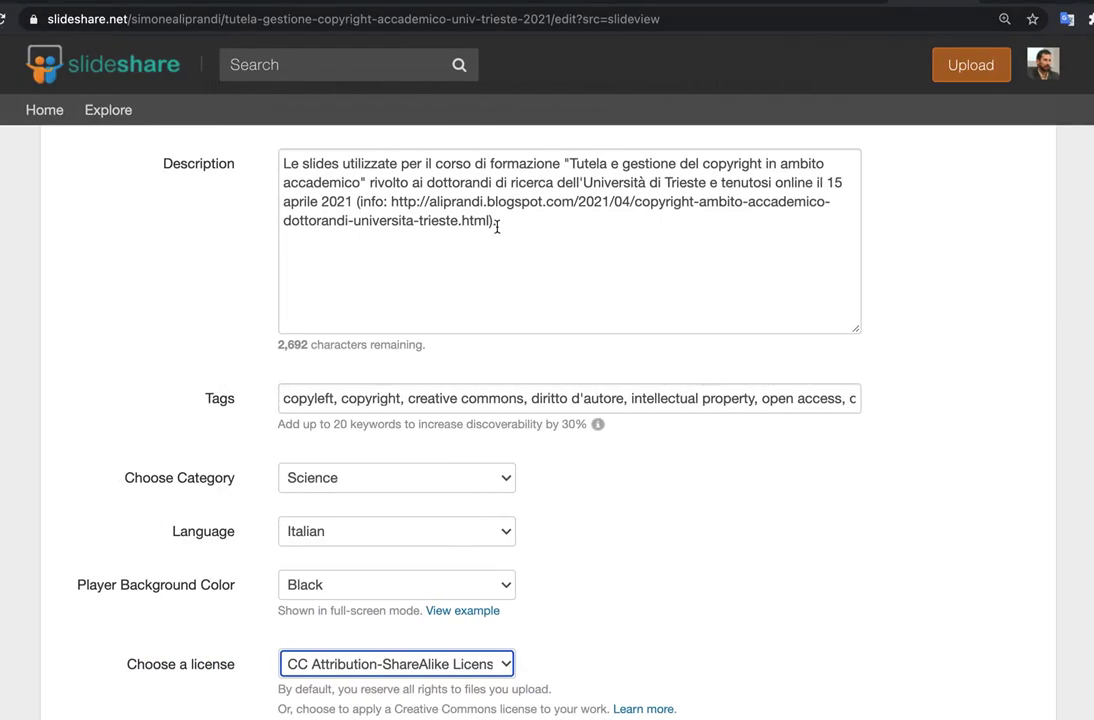
{"action": "left_click", "coordinate": [201, 15]}
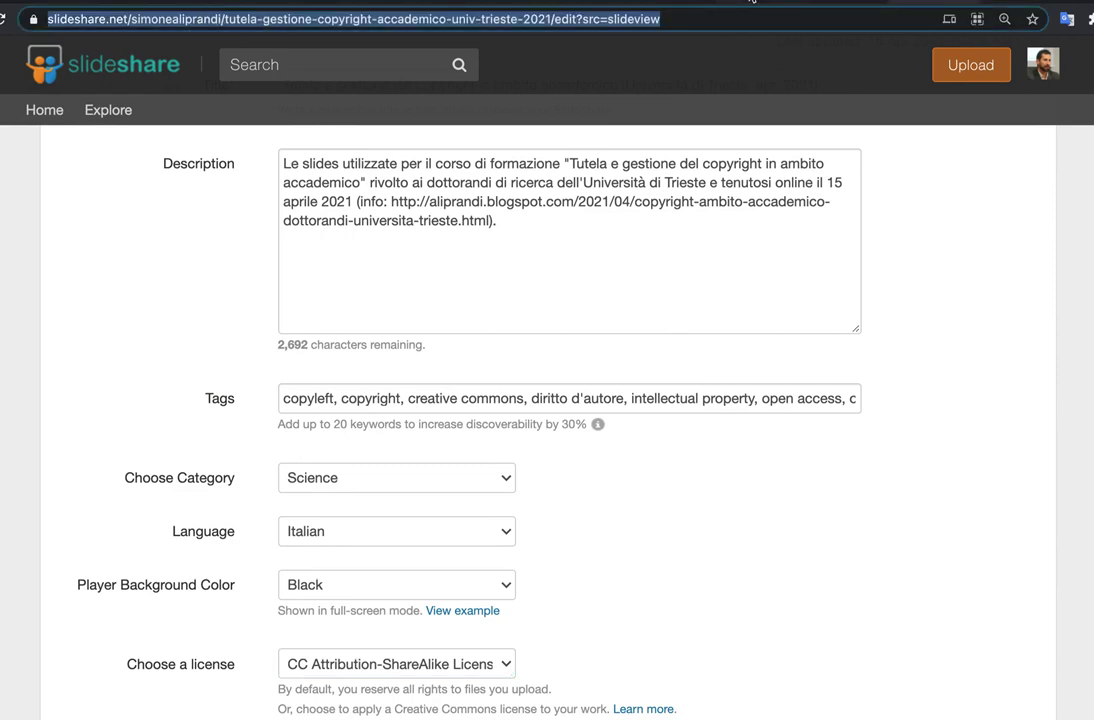
{"action": "left_click", "coordinate": [752, 2]}
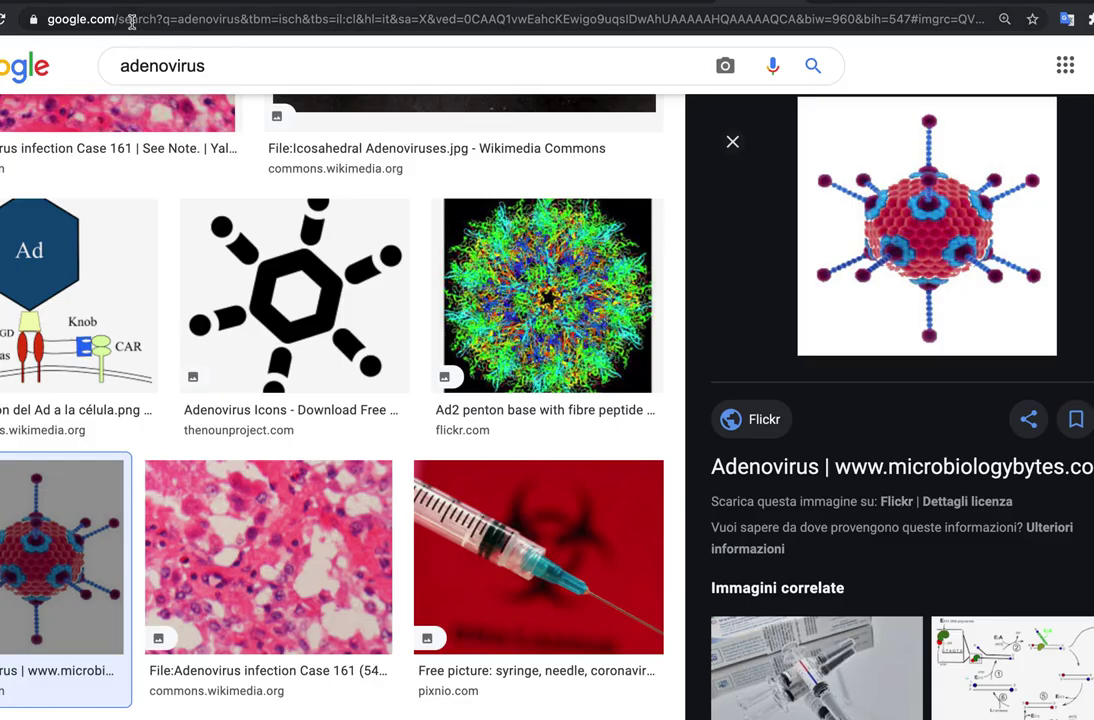
{"action": "double_click", "coordinate": [128, 55]}
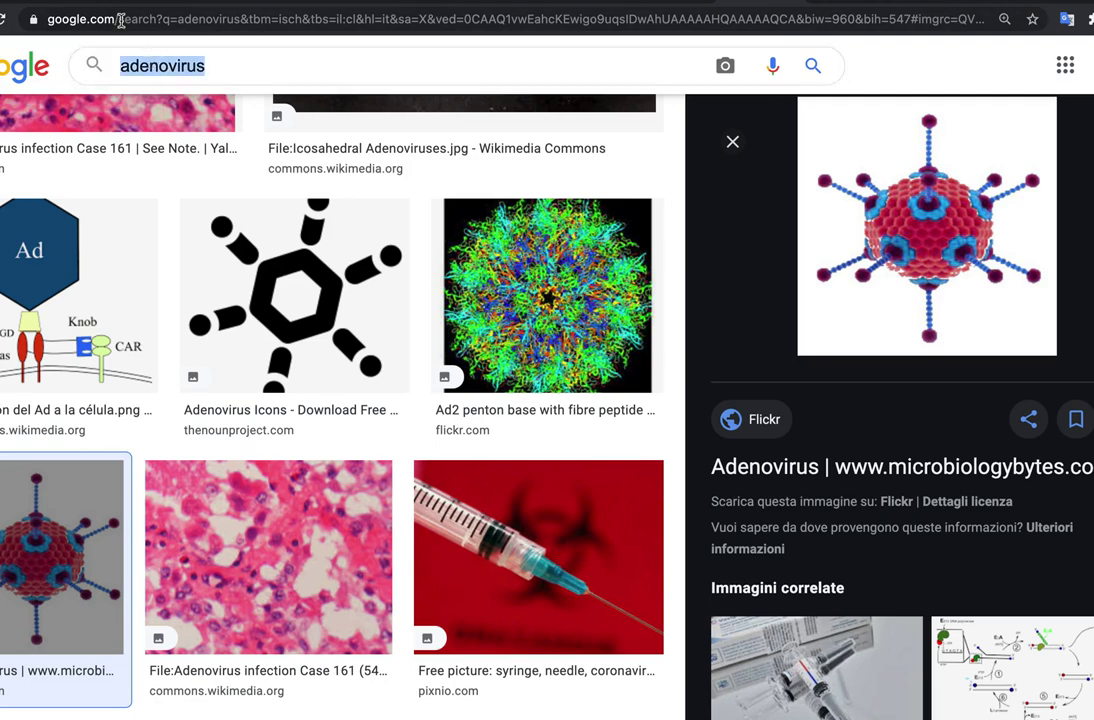
{"action": "left_click_drag", "start_coordinate": [120, 20], "coordinate": [618, 103]}
{"action": "key", "text": "BackSpace"}
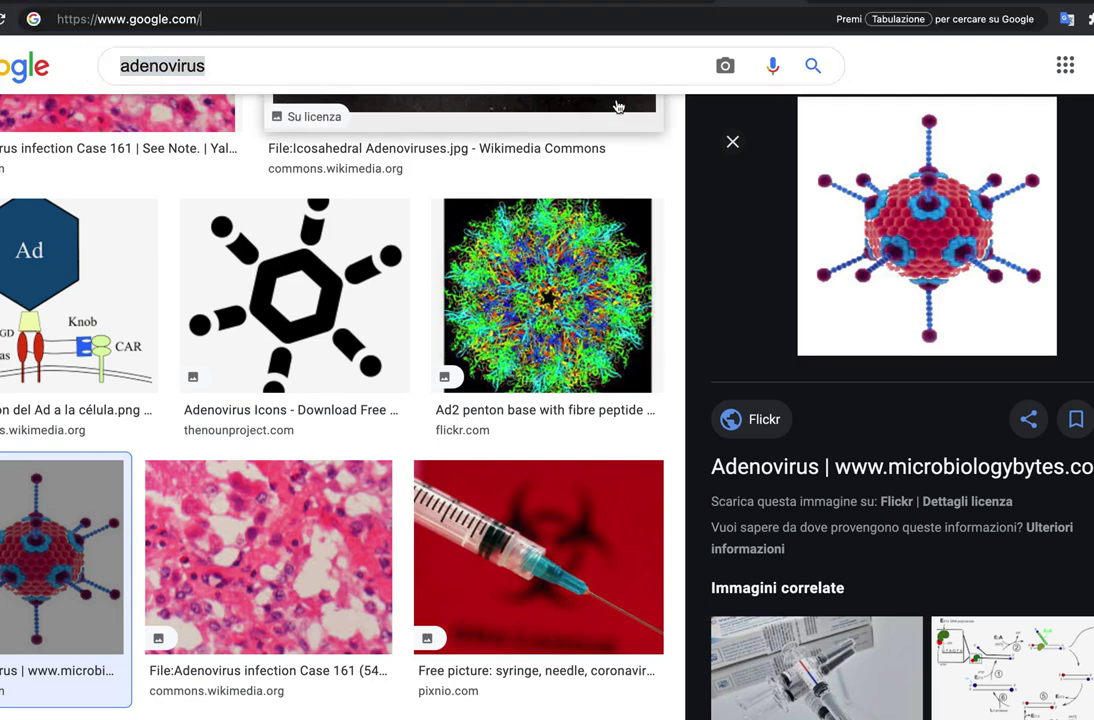
{"action": "type", "text": "adv"}
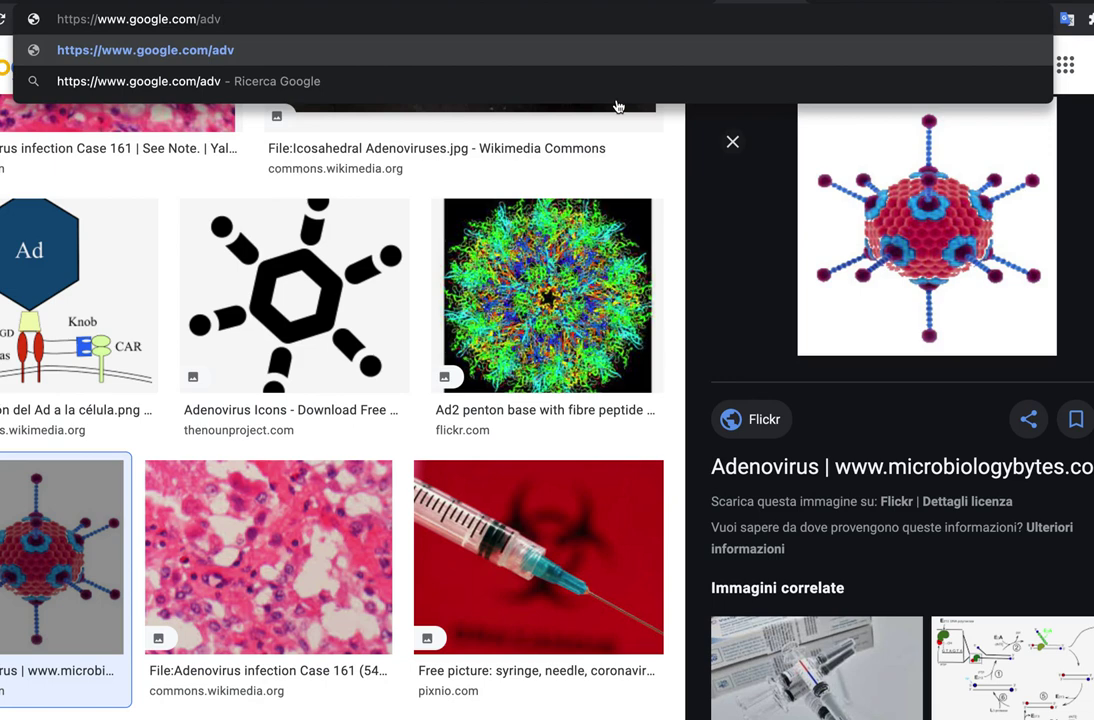
{"action": "type", "text": "a"}
{"action": "type", "text": "nce"}
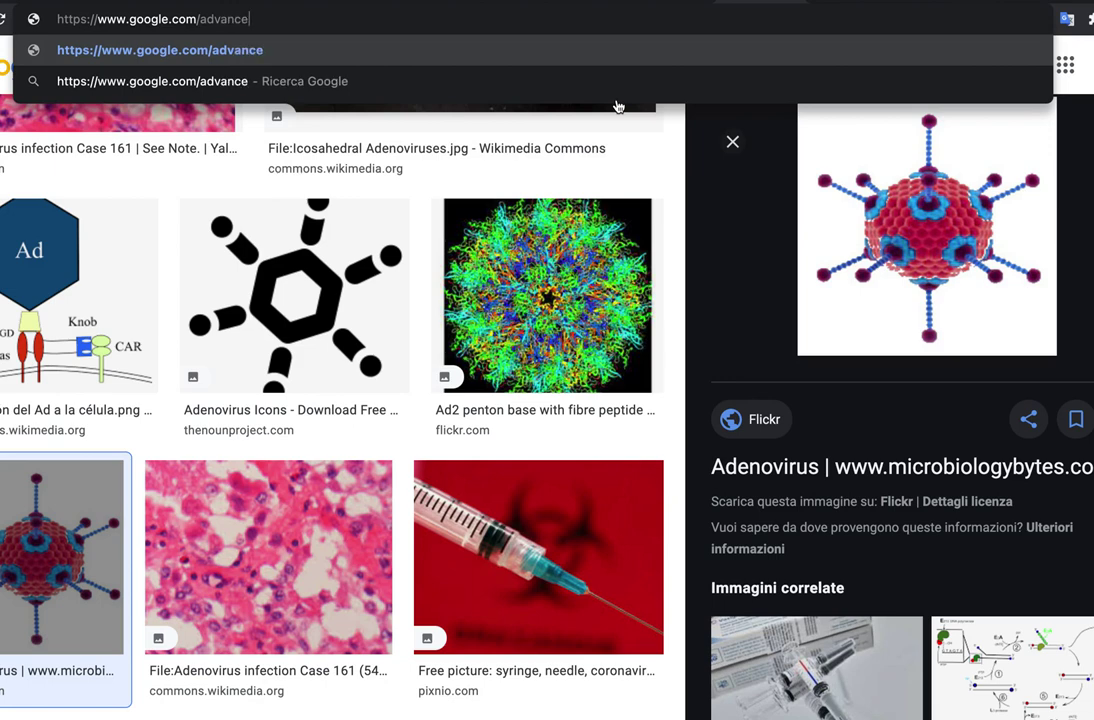
{"action": "type", "text": "d_search"}
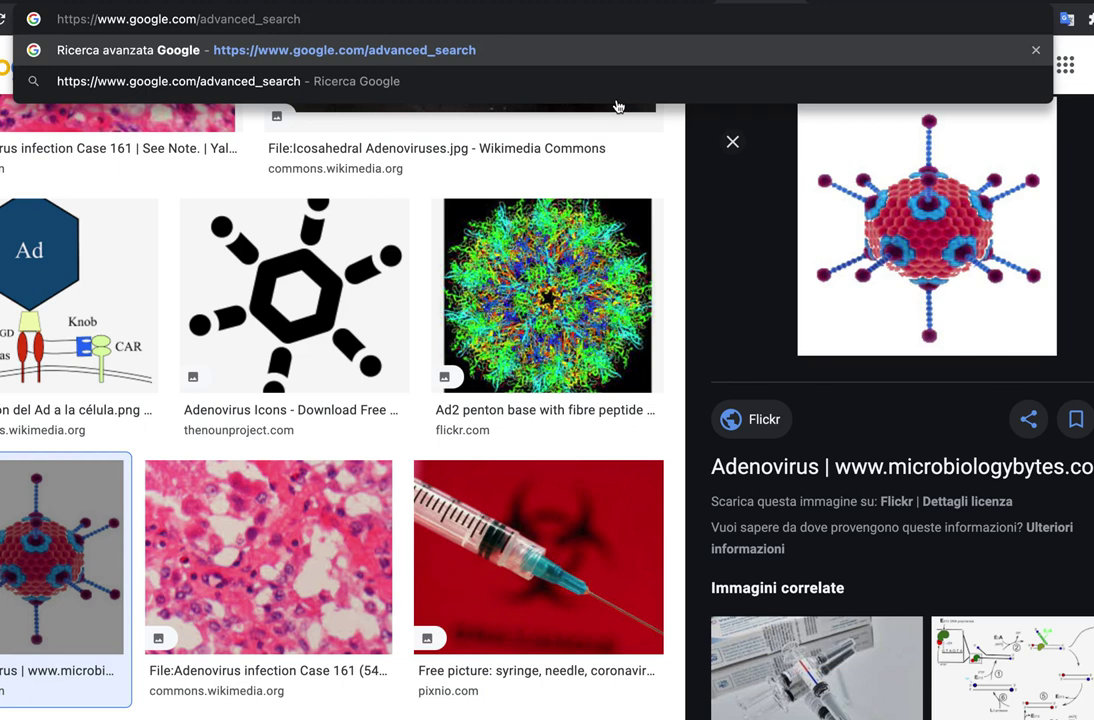
{"action": "key", "text": "Return"}
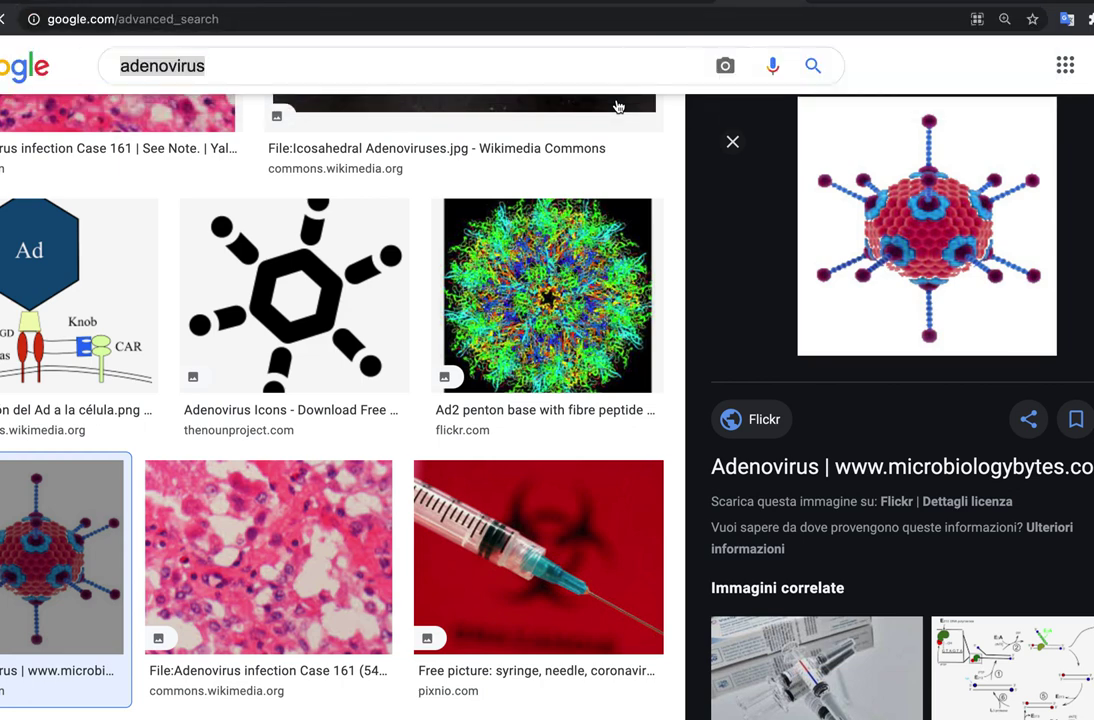
Enlarge the advanced search page and examine its word fields and result filters down to the usage rights setting.
{"action": "left_click", "coordinate": [265, 22]}
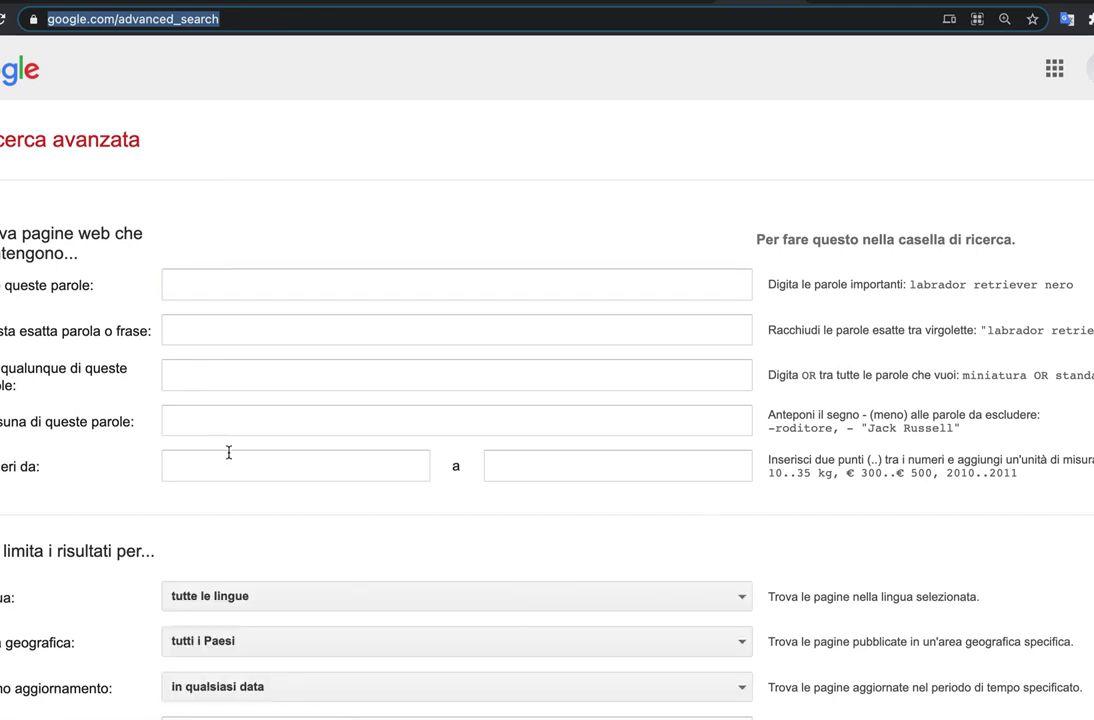
{"action": "key", "text": "super+plus"}
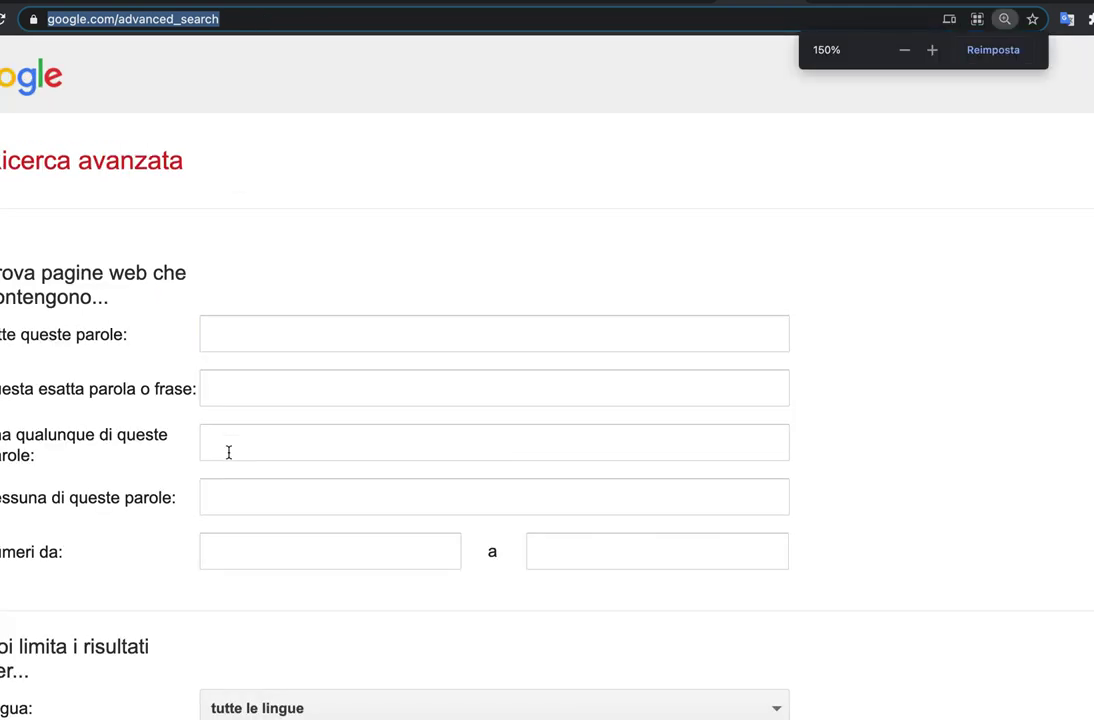
{"action": "scroll", "coordinate": [228, 452], "scroll_direction": "down", "scroll_amount": 2}
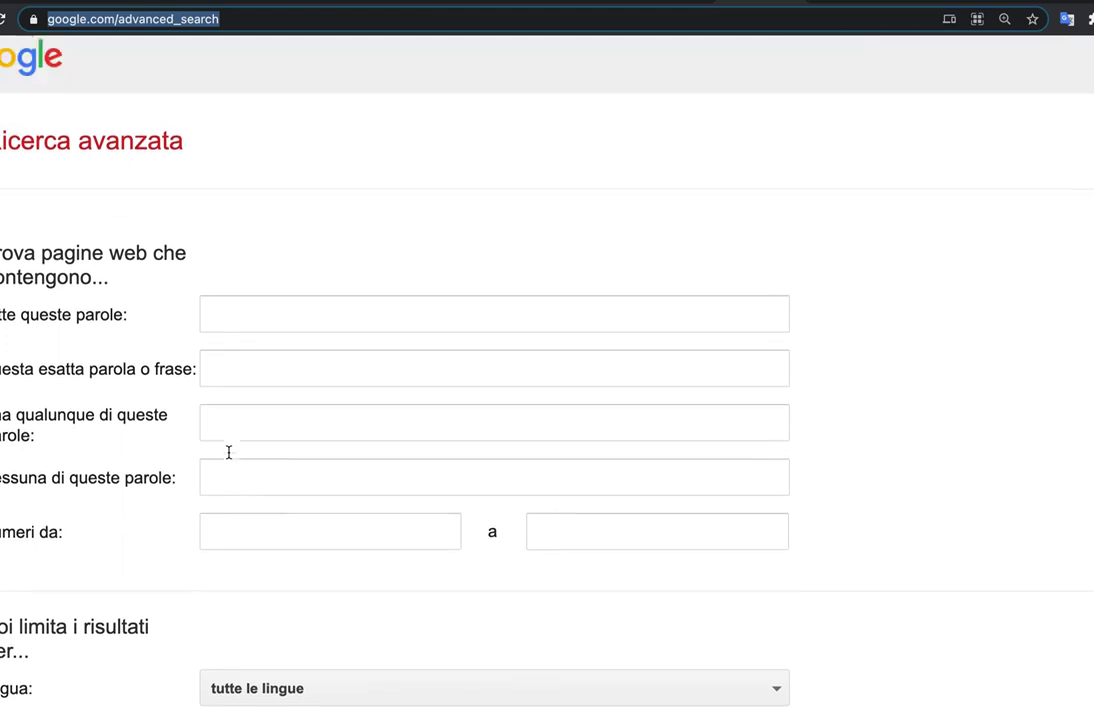
{"action": "scroll", "coordinate": [228, 452], "scroll_direction": "down", "scroll_amount": 1}
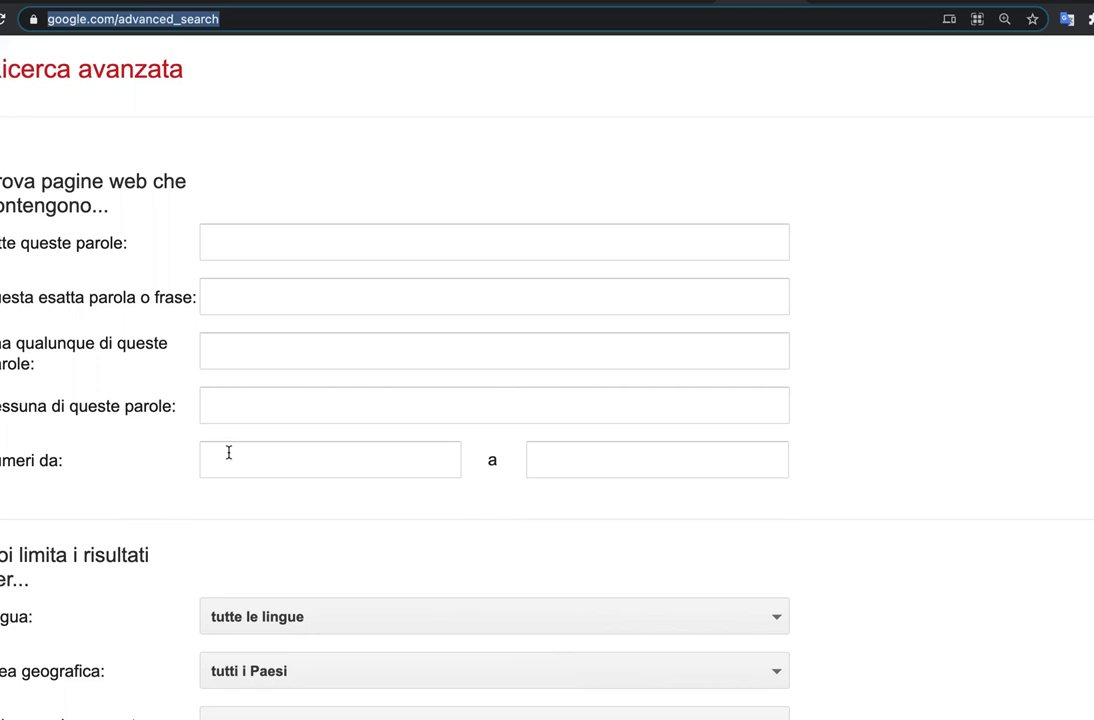
{"action": "scroll", "coordinate": [283, 190], "scroll_direction": "down", "scroll_amount": 4}
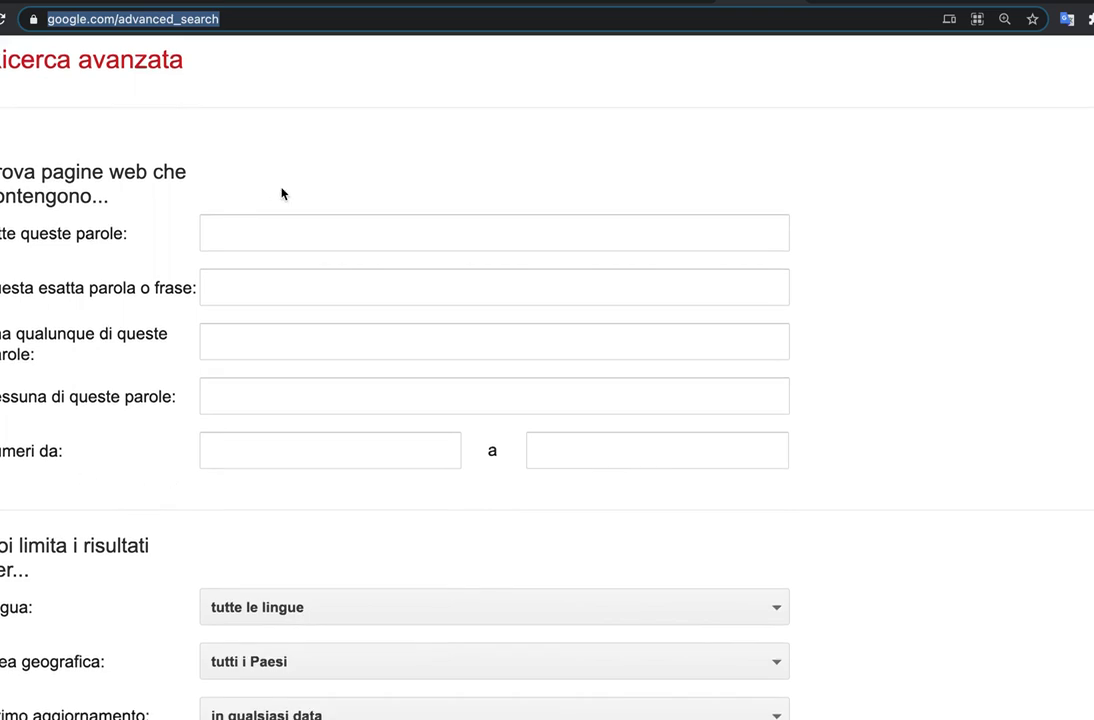
{"action": "scroll", "coordinate": [282, 193], "scroll_direction": "up", "scroll_amount": 4}
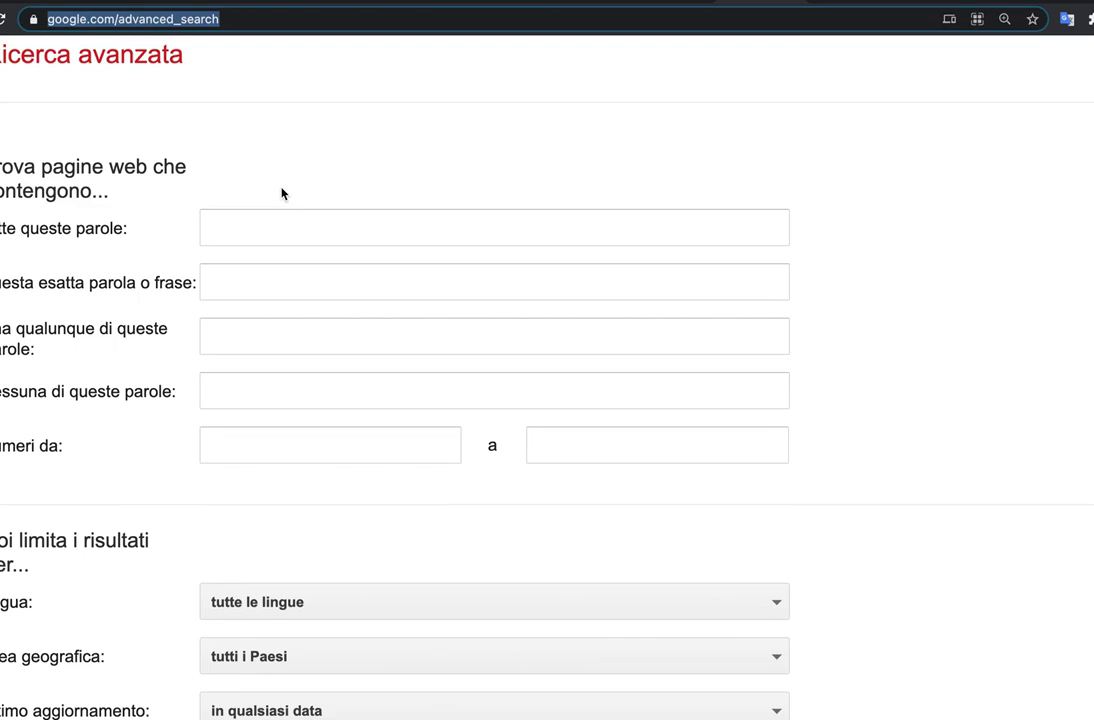
{"action": "scroll", "coordinate": [282, 193], "scroll_direction": "down", "scroll_amount": 10}
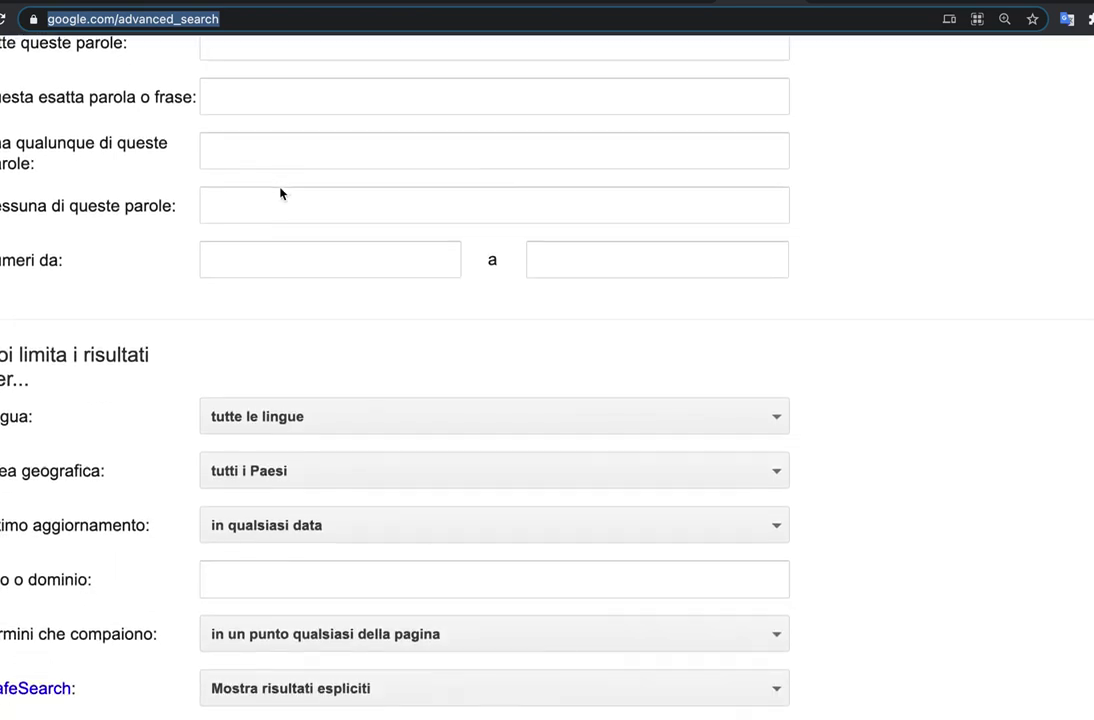
{"action": "scroll", "coordinate": [281, 193], "scroll_direction": "down", "scroll_amount": 2}
{"action": "scroll", "coordinate": [281, 193], "scroll_direction": "up", "scroll_amount": 2}
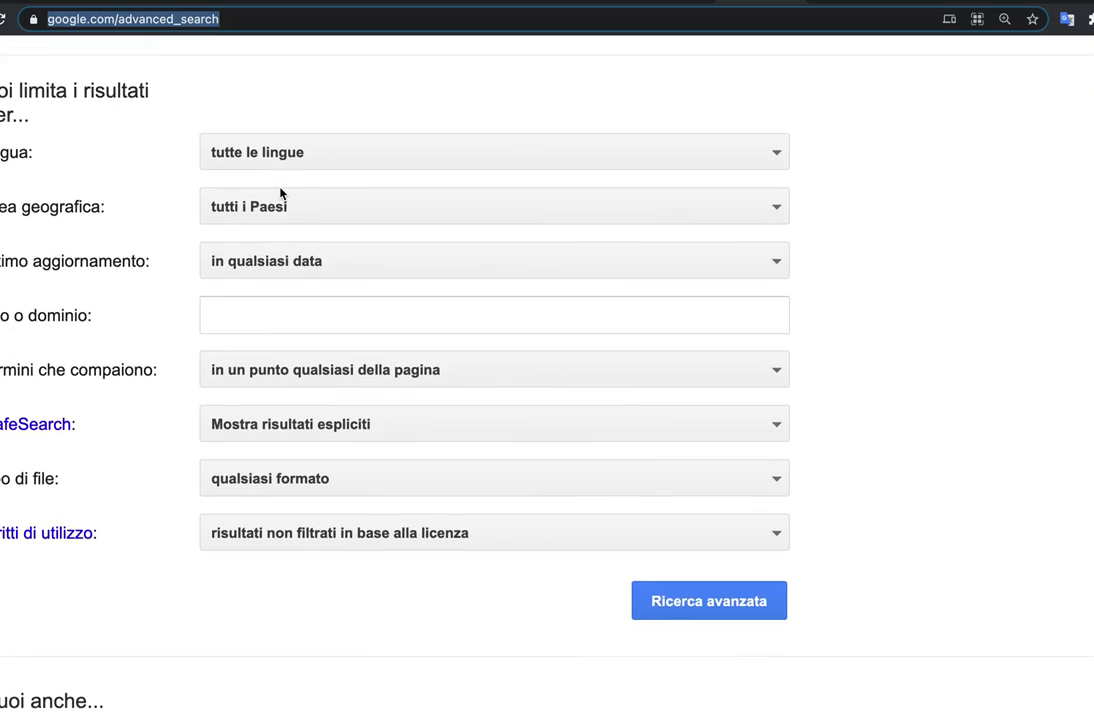
Examine the last-update options of the advanced search, keeping any date, and place the cursor in the site or domain field.
{"action": "scroll", "coordinate": [282, 193], "scroll_direction": "up", "scroll_amount": 1}
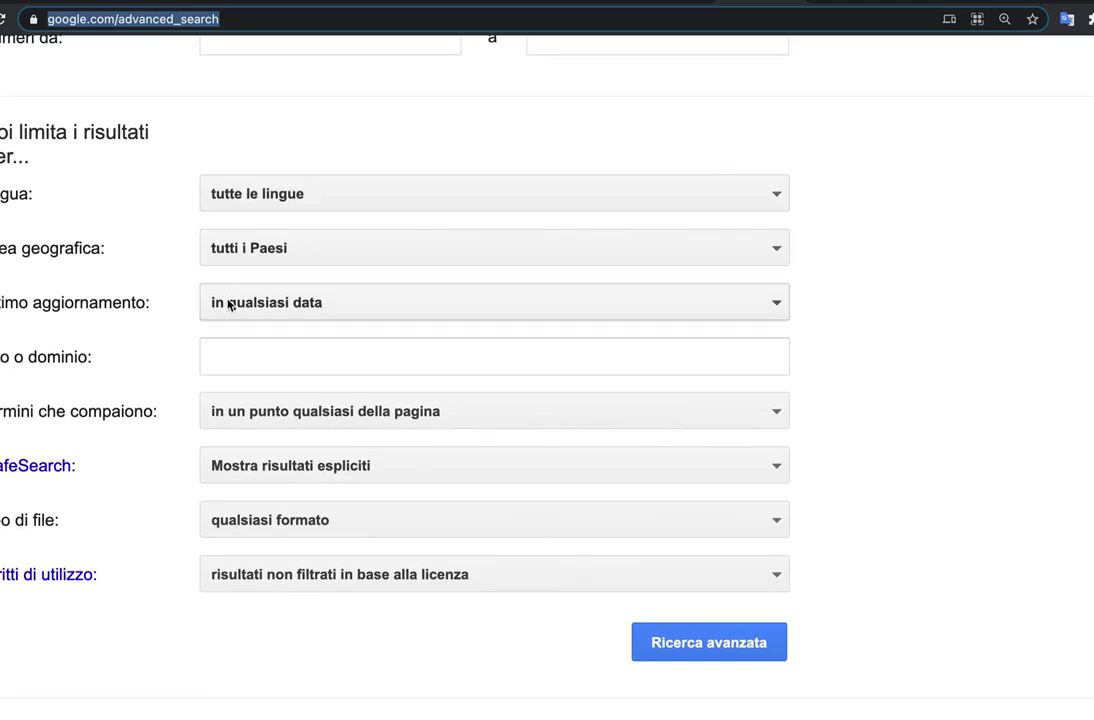
{"action": "left_click", "coordinate": [322, 310]}
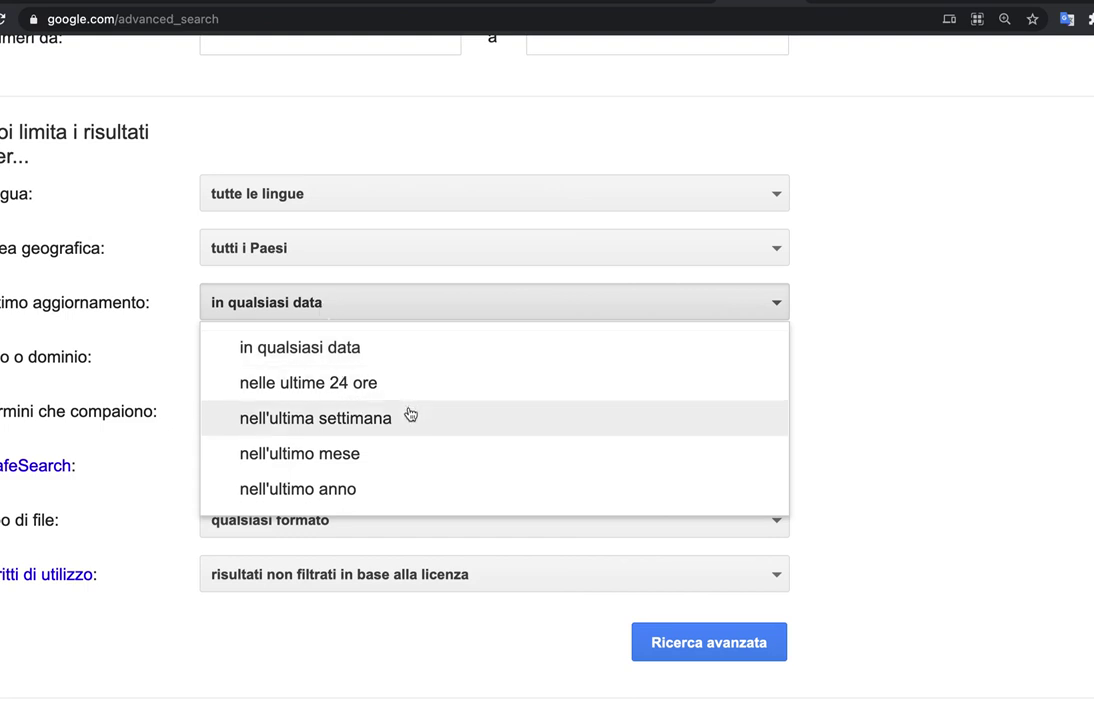
{"action": "left_click", "coordinate": [852, 485]}
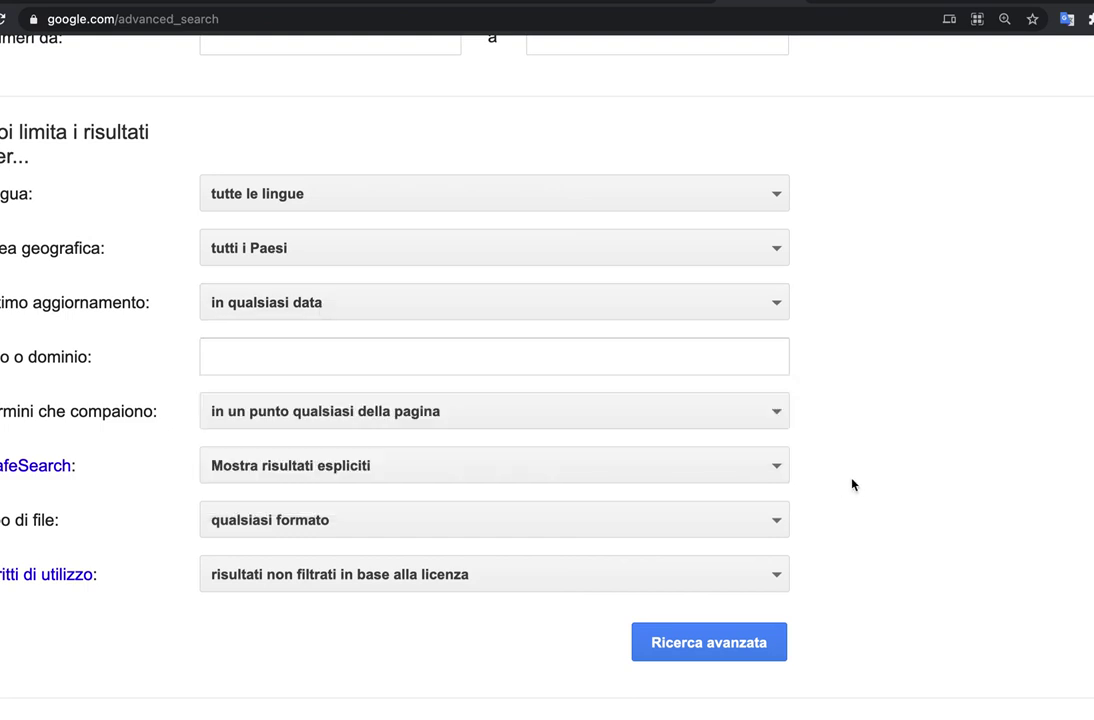
{"action": "left_click", "coordinate": [215, 359]}
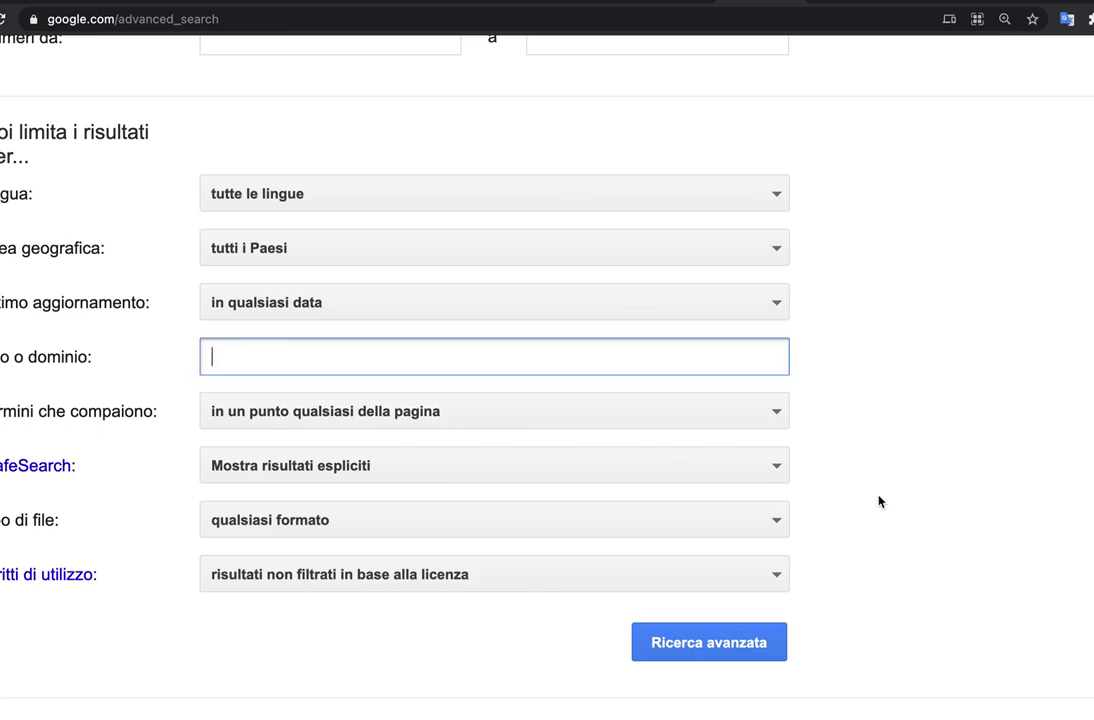
Review the form's word and number-range fields, then return to the filters that limit the results.
{"action": "scroll", "coordinate": [879, 501], "scroll_direction": "up", "scroll_amount": 5}
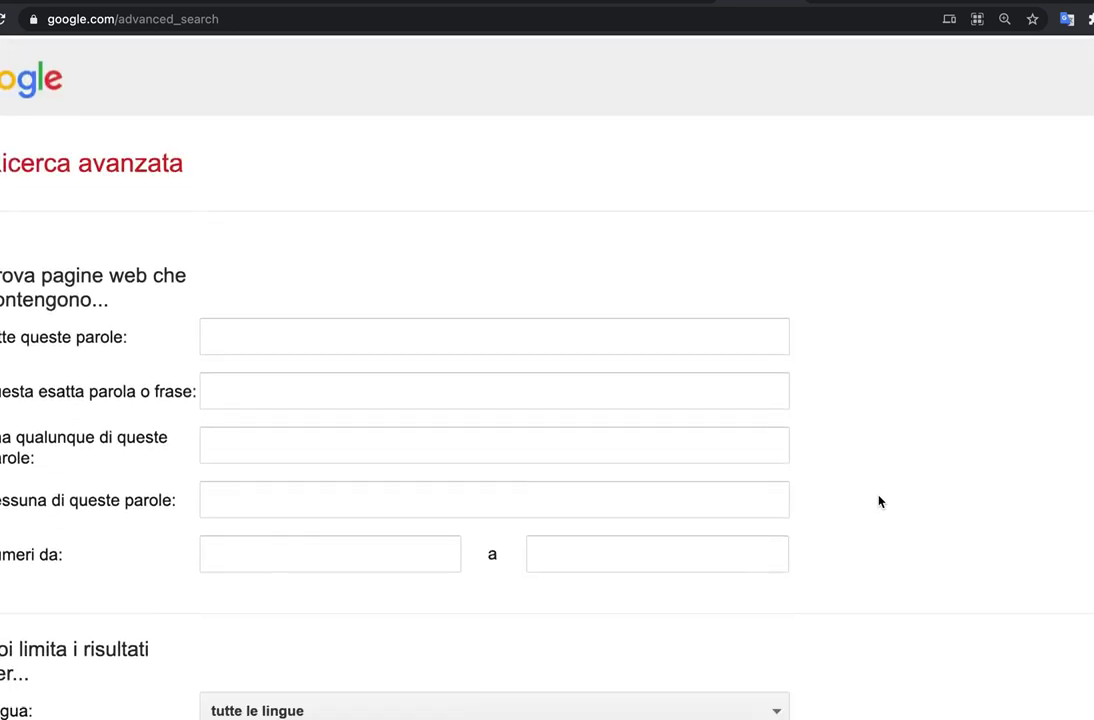
{"action": "scroll", "coordinate": [879, 501], "scroll_direction": "down", "scroll_amount": 1}
{"action": "scroll", "coordinate": [702, 409], "scroll_direction": "left", "scroll_amount": 1}
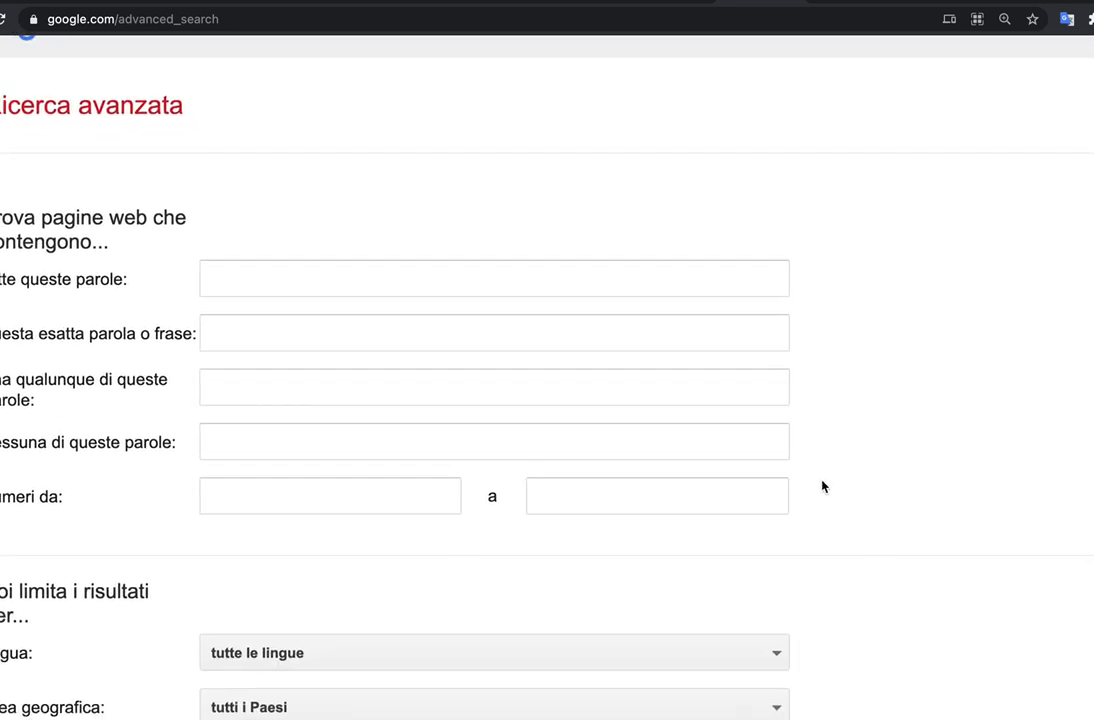
{"action": "scroll", "coordinate": [823, 487], "scroll_direction": "up", "scroll_amount": 1}
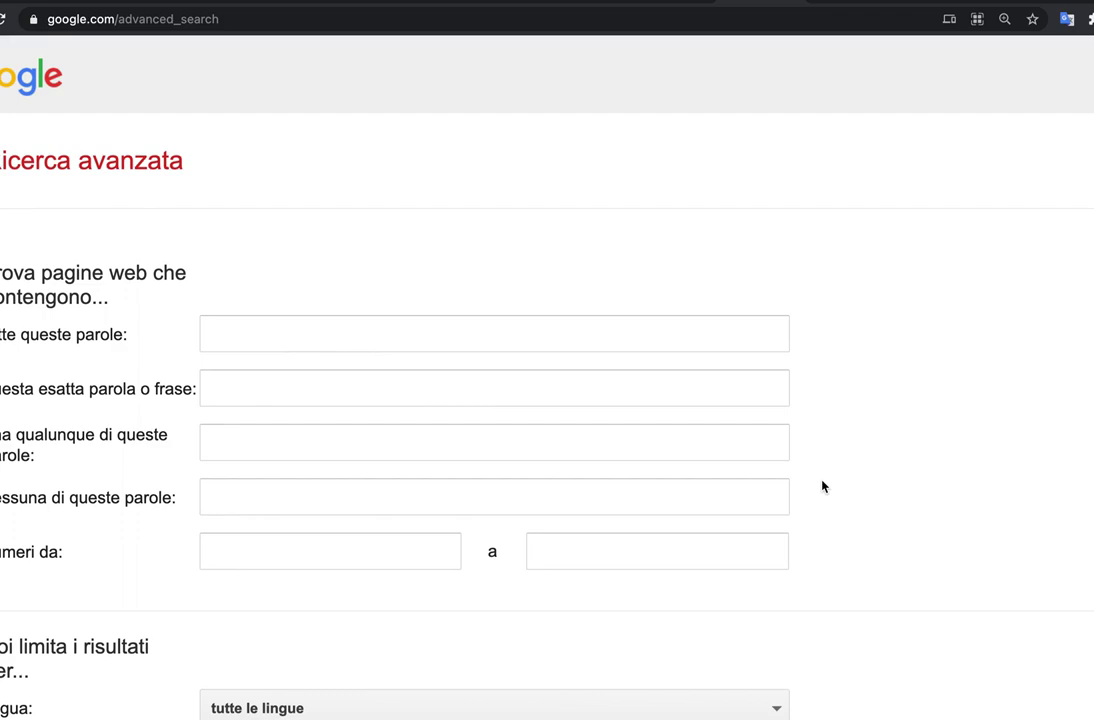
{"action": "scroll", "coordinate": [823, 487], "scroll_direction": "down", "scroll_amount": 6}
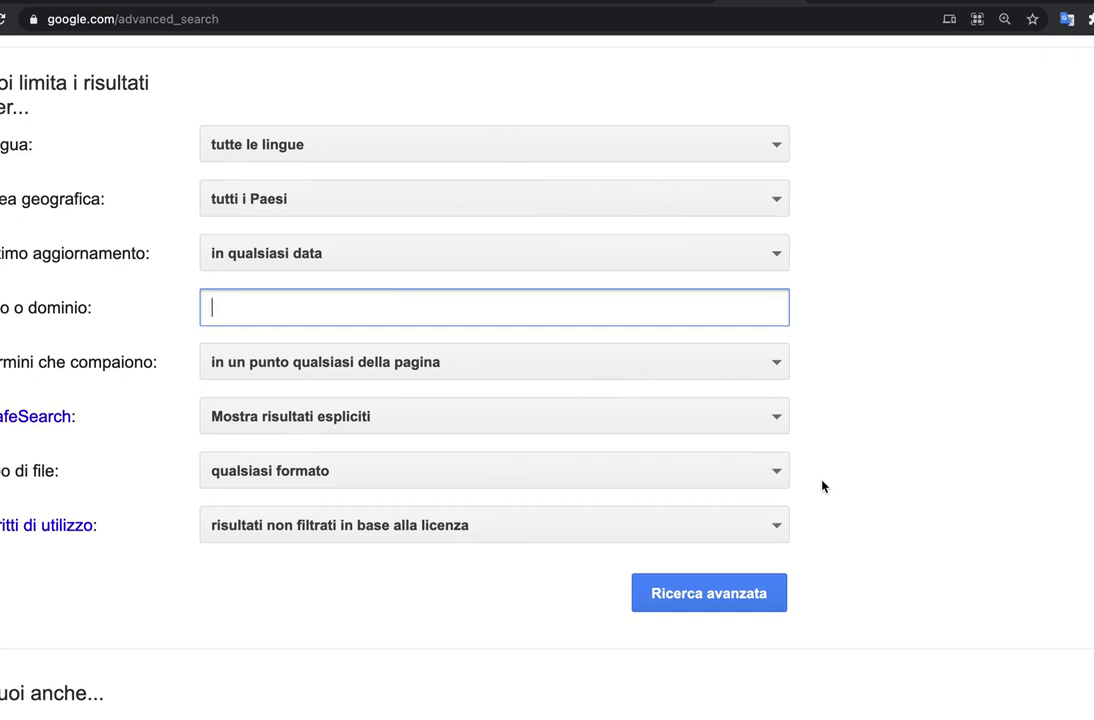
Enlarge the page, examine the usage rights options while keeping results unfiltered by license, and place the cursor in the all-these-words field.
{"action": "scroll", "coordinate": [823, 487], "scroll_direction": "down", "scroll_amount": 2}
{"action": "key", "text": "super+plus"}
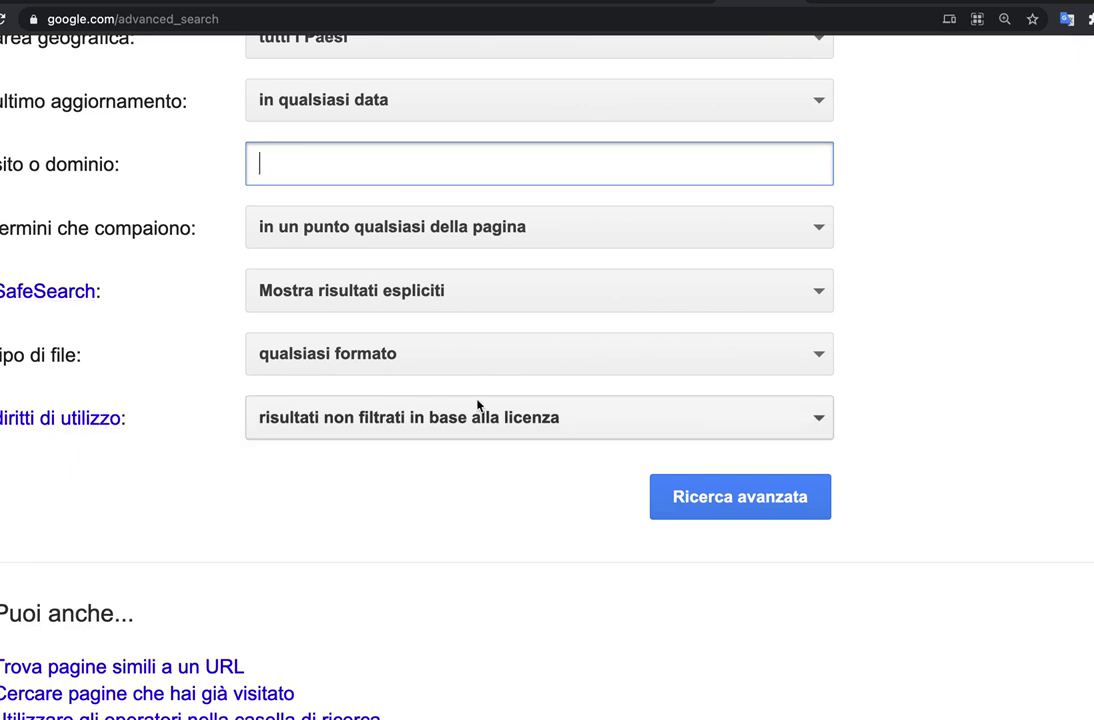
{"action": "left_click", "coordinate": [817, 423]}
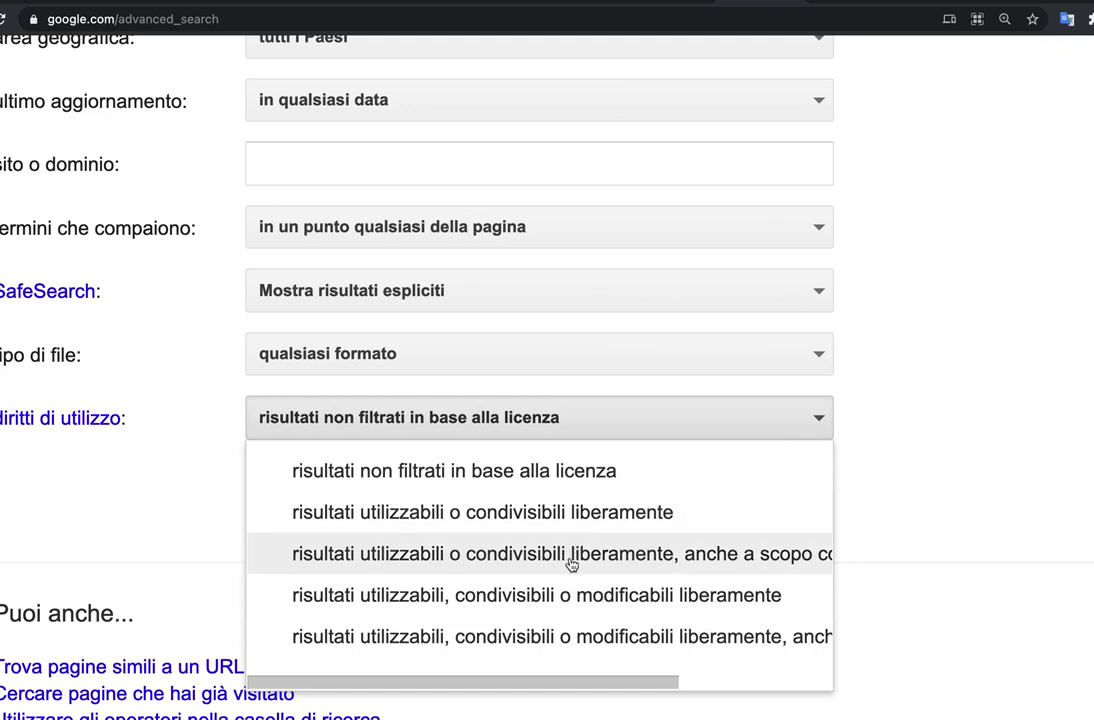
{"action": "scroll", "coordinate": [678, 553], "scroll_direction": "right", "scroll_amount": 3}
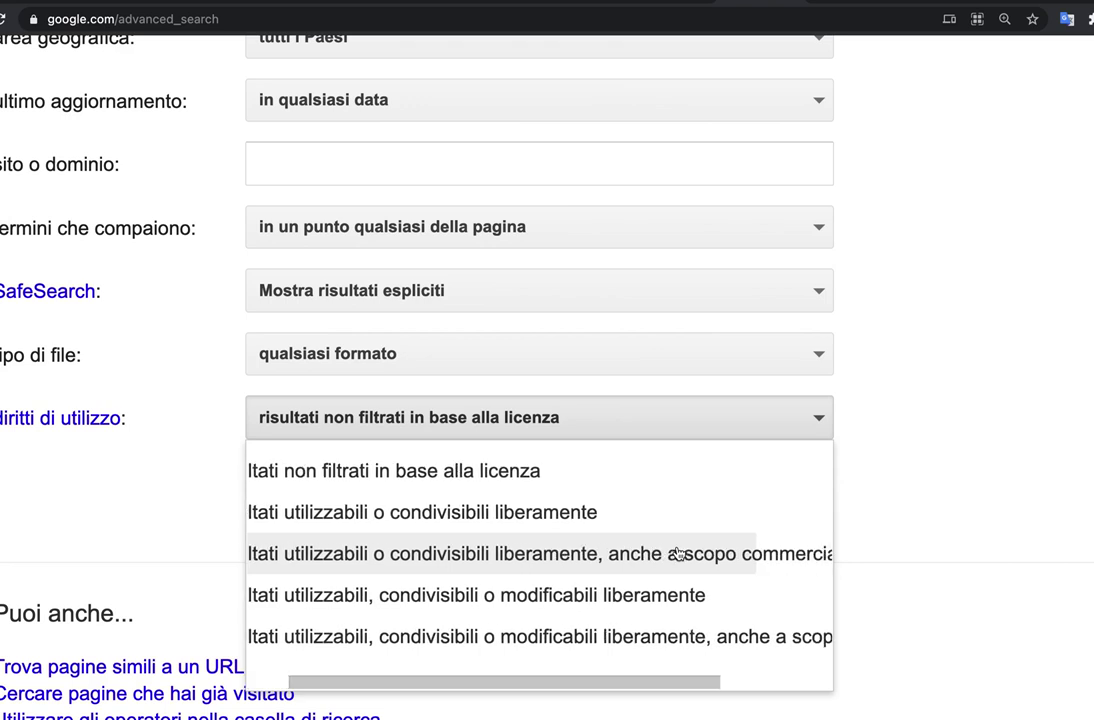
{"action": "scroll", "coordinate": [678, 553], "scroll_direction": "left", "scroll_amount": 3}
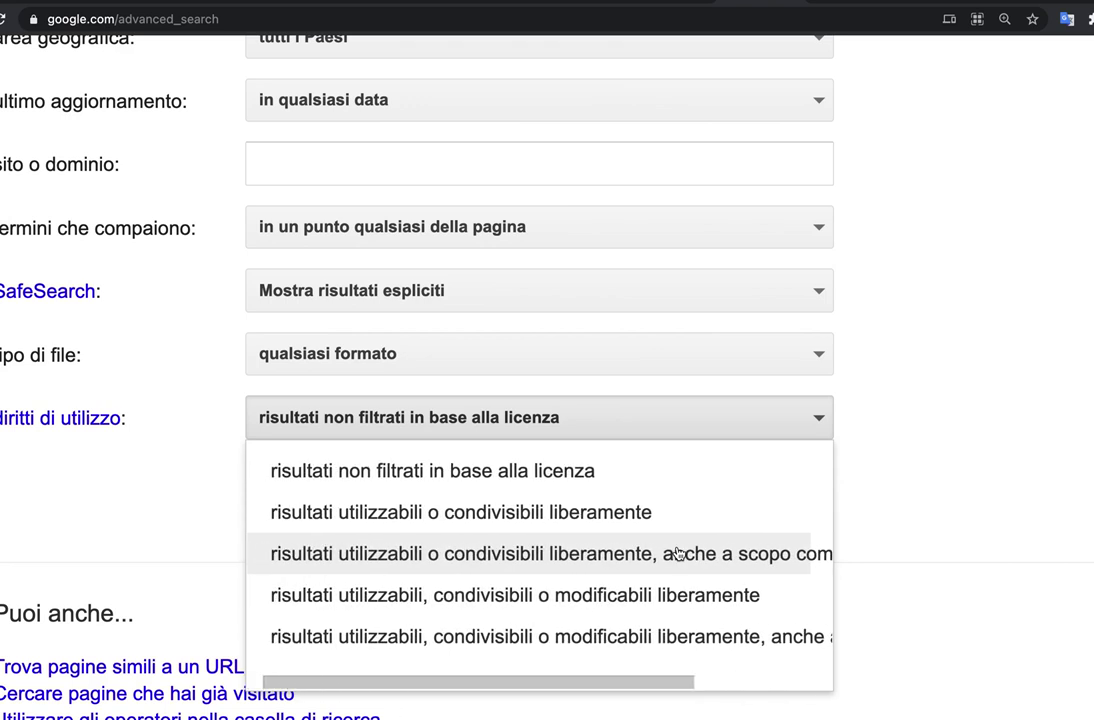
{"action": "scroll", "coordinate": [666, 470], "scroll_direction": "left", "scroll_amount": 1}
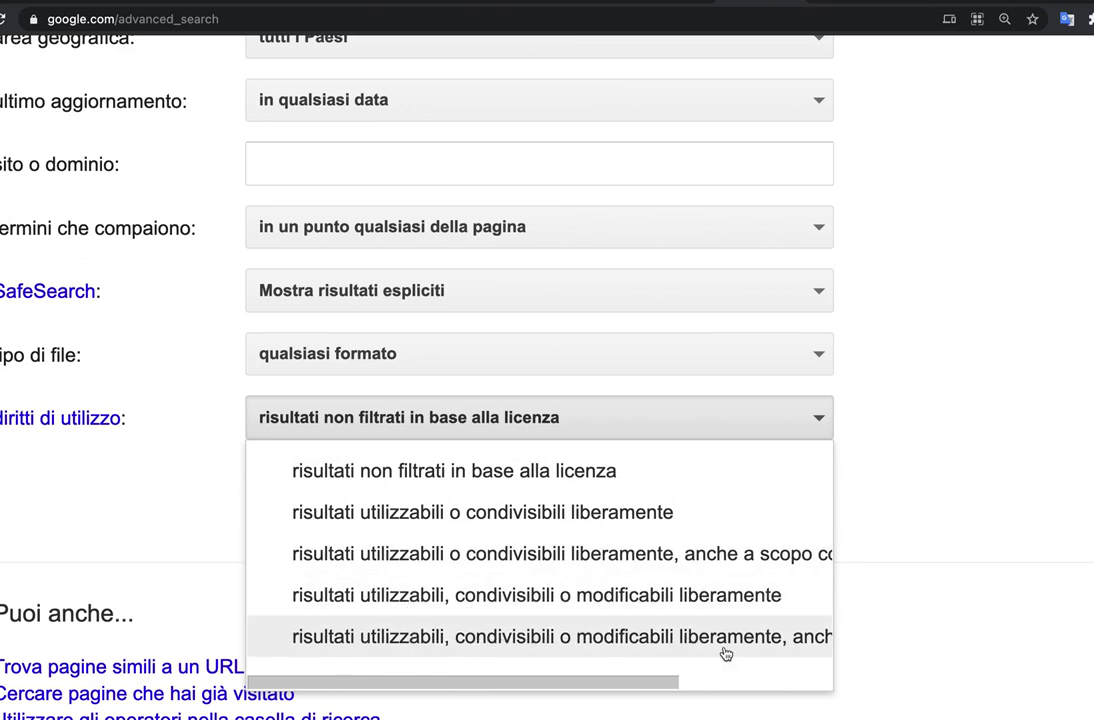
{"action": "scroll", "coordinate": [726, 654], "scroll_direction": "right", "scroll_amount": 5}
{"action": "scroll", "coordinate": [745, 654], "scroll_direction": "left", "scroll_amount": 5}
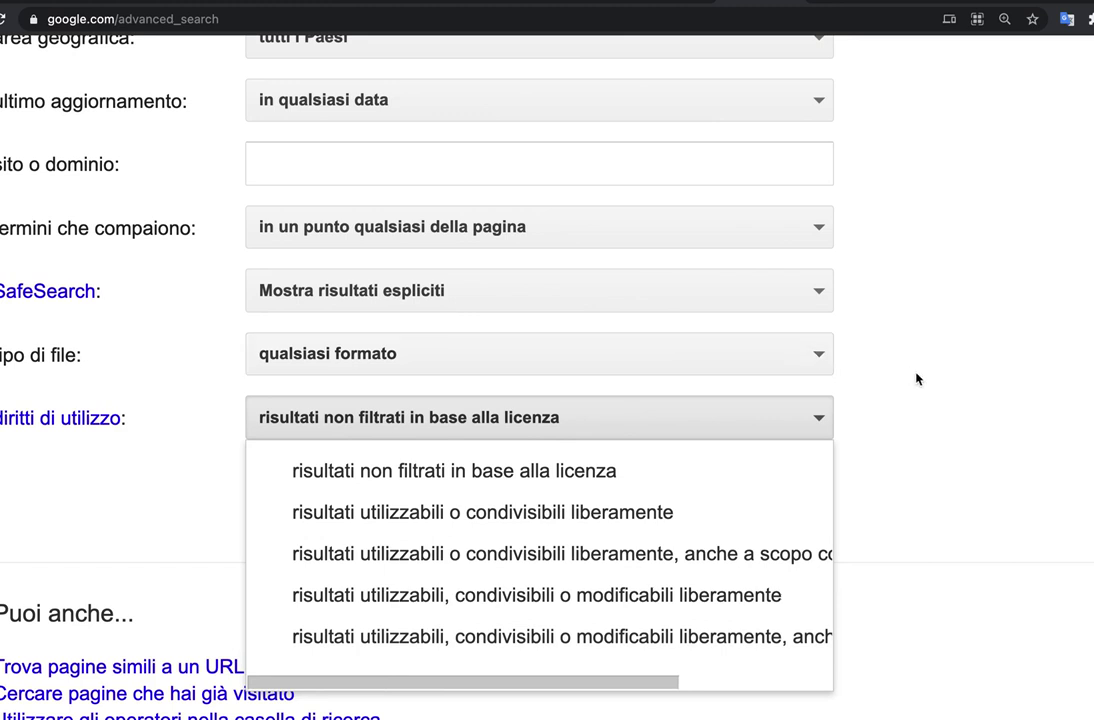
{"action": "scroll", "coordinate": [916, 378], "scroll_direction": "up", "scroll_amount": 1}
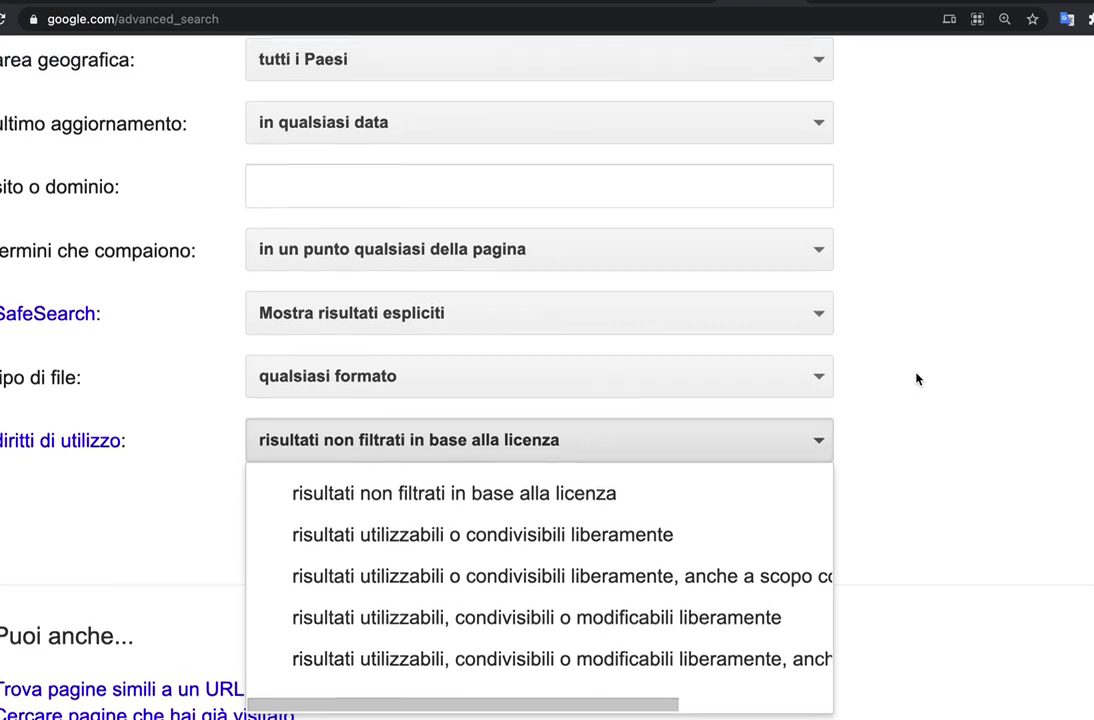
{"action": "left_click", "coordinate": [826, 446]}
{"action": "scroll", "coordinate": [764, 420], "scroll_direction": "up", "scroll_amount": 10}
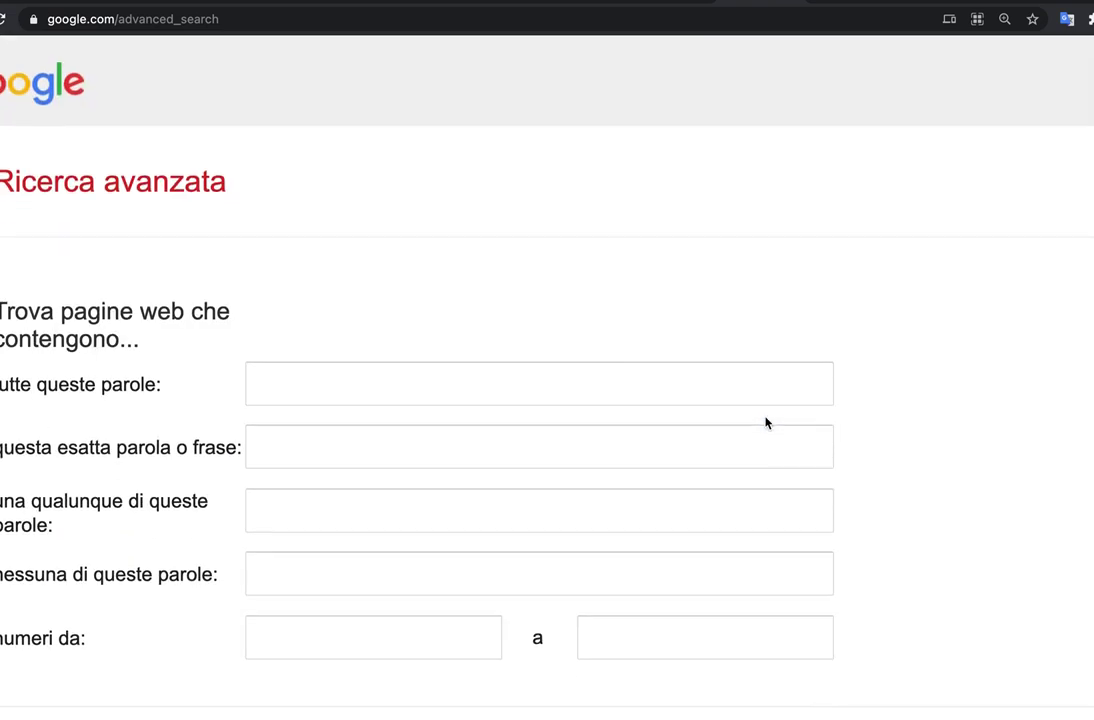
{"action": "left_click", "coordinate": [483, 391]}
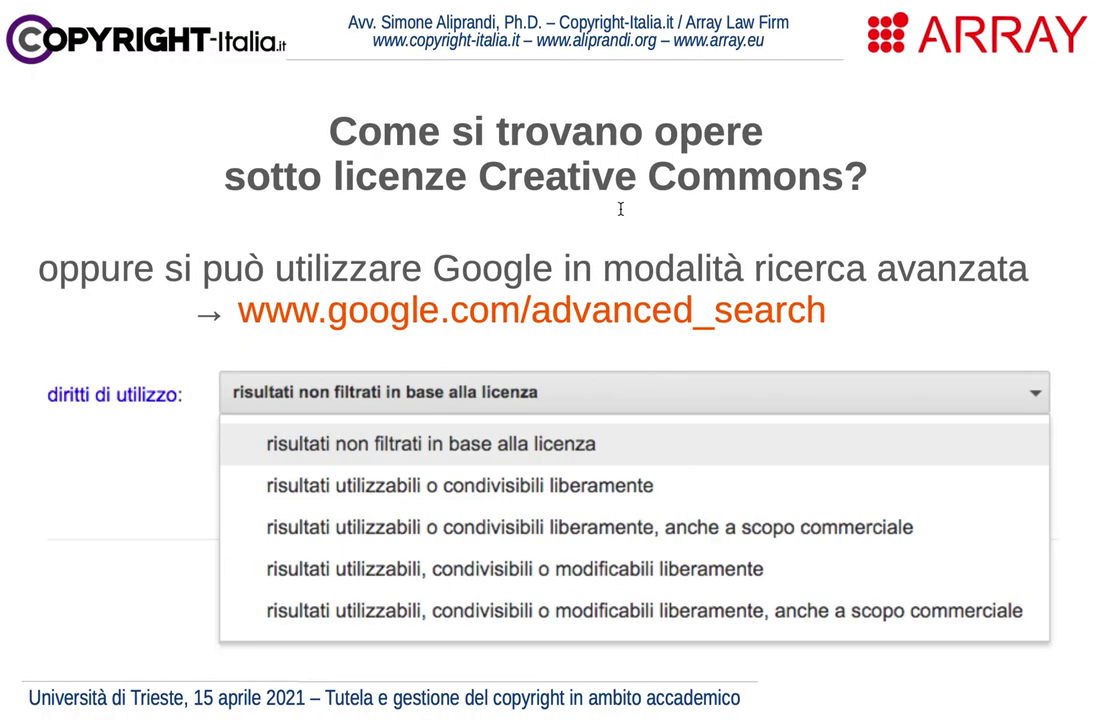
In the slide show, view the Part 5 Open Access slide and go back to the Google advanced search slide.
{"action": "key", "text": "Right"}
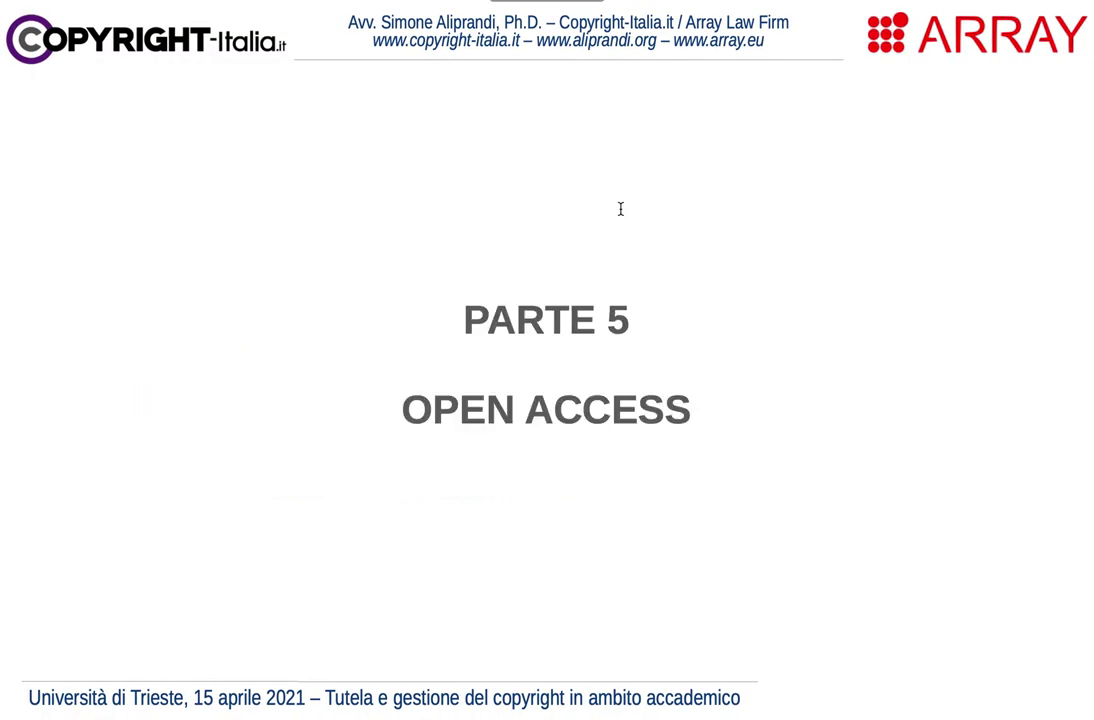
{"action": "key", "text": "Left"}
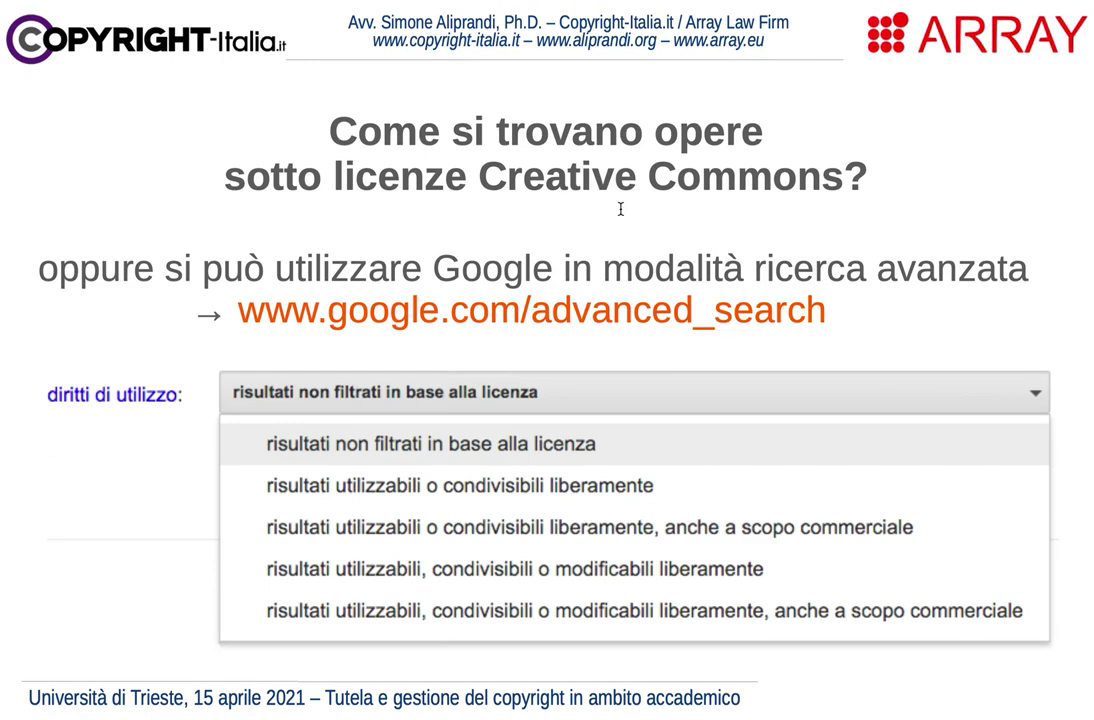